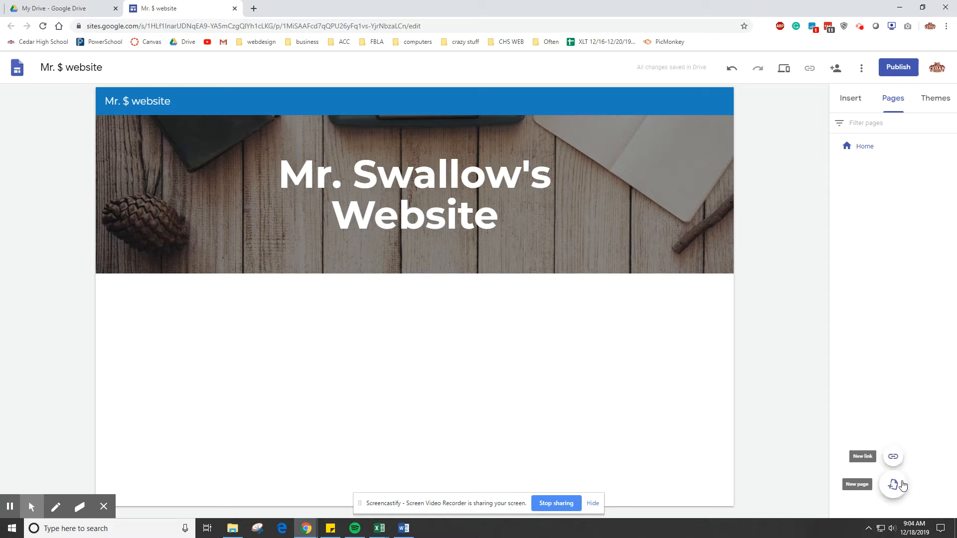
- Add two new pages to the site, named "Favorite Food" and "Favorite Superheros"
left_click(894, 486)
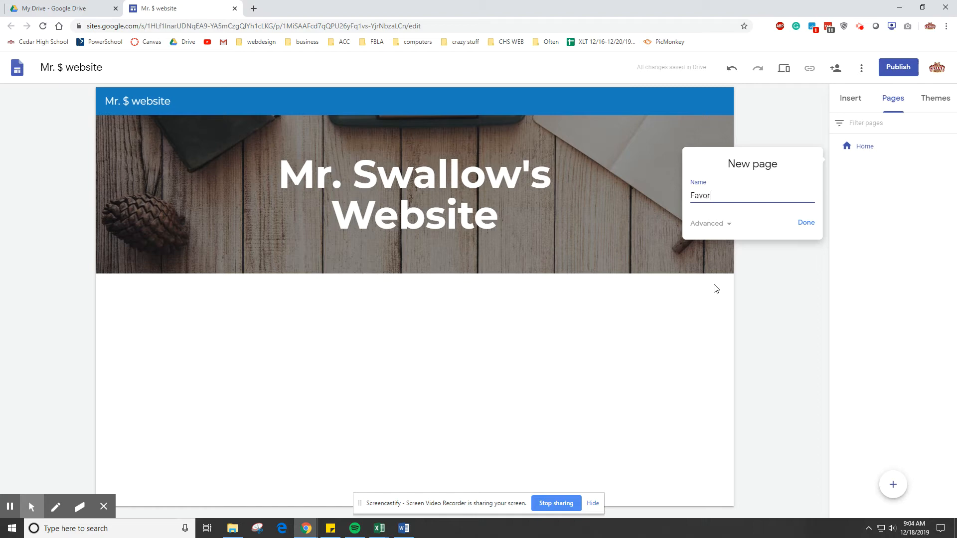
key("Return")
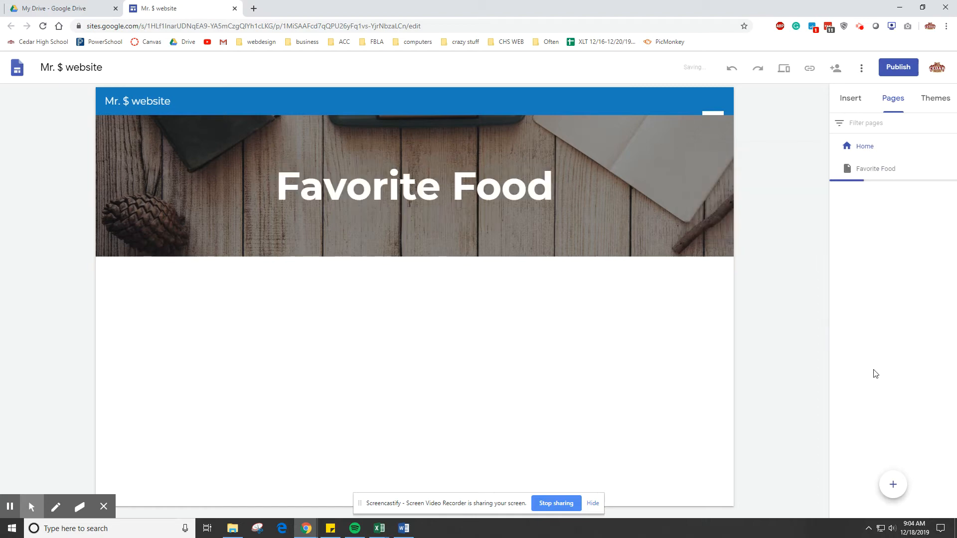
left_click(893, 484)
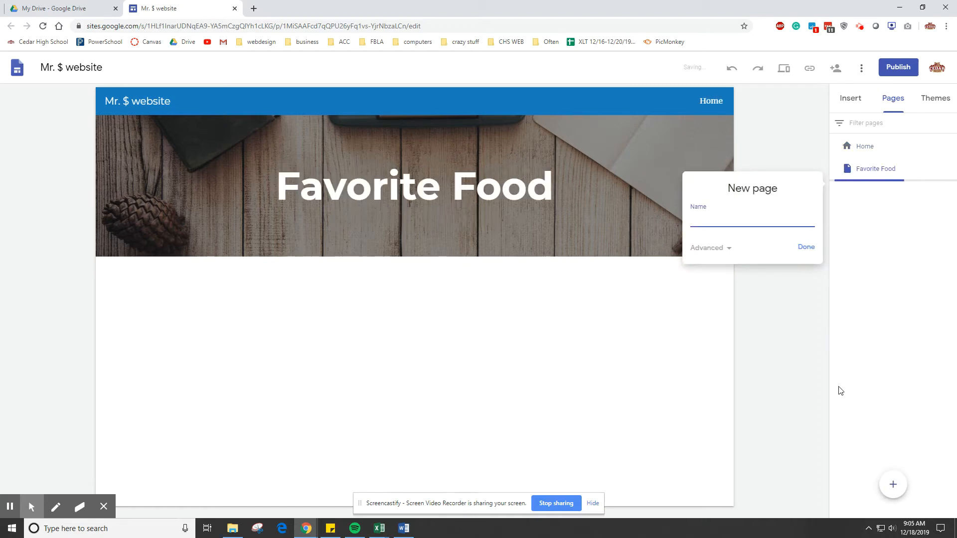
type("Favorite Superheros")
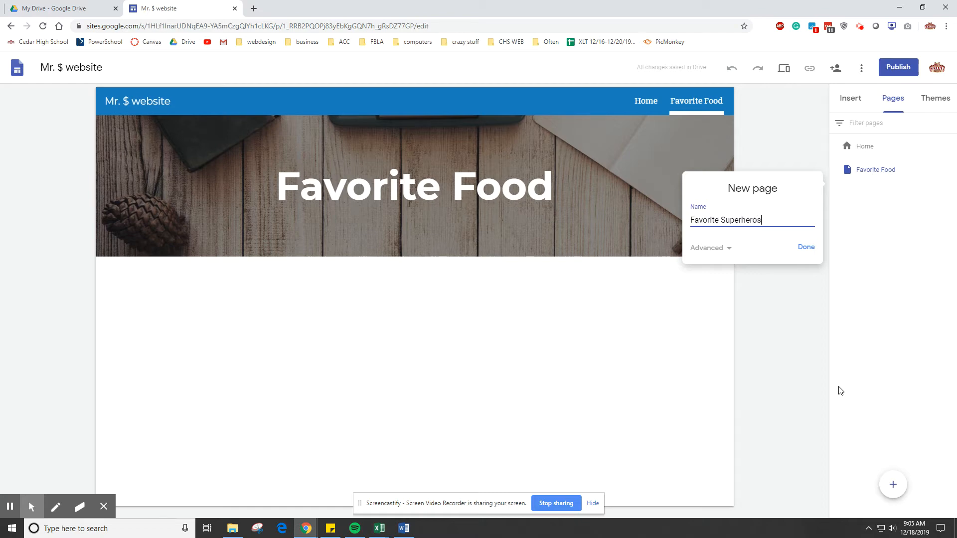
key("Return")
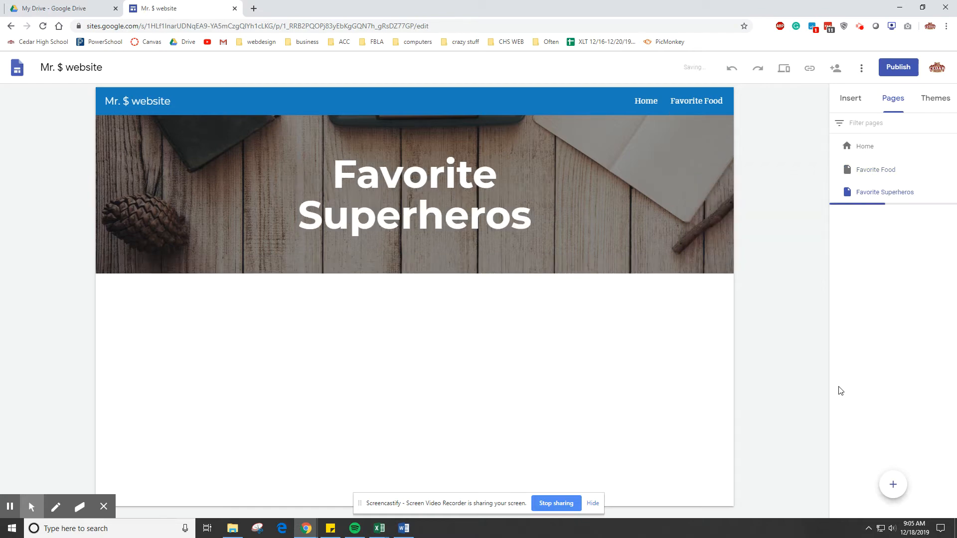
- Add another new page without entering a name for it
left_click(892, 484)
left_click(815, 270)
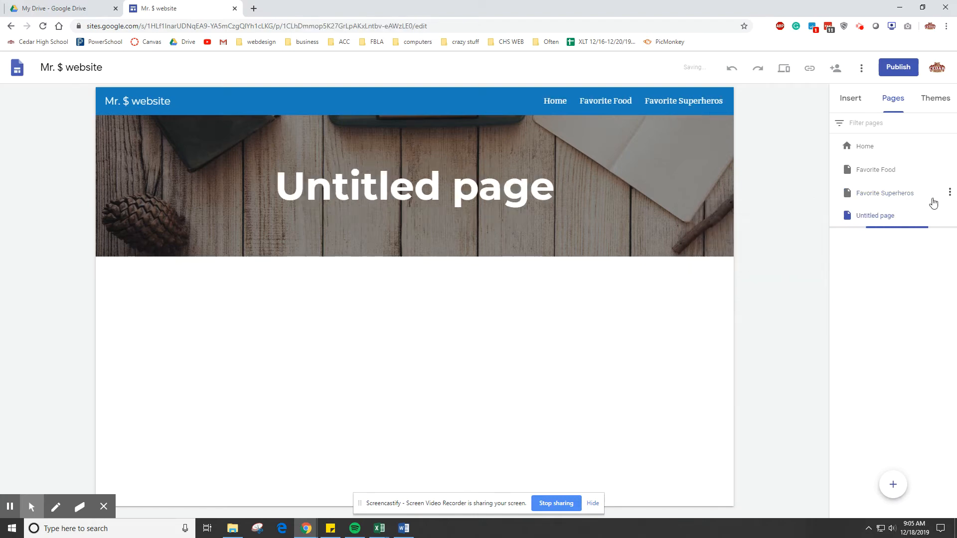
mouse_move(950, 216)
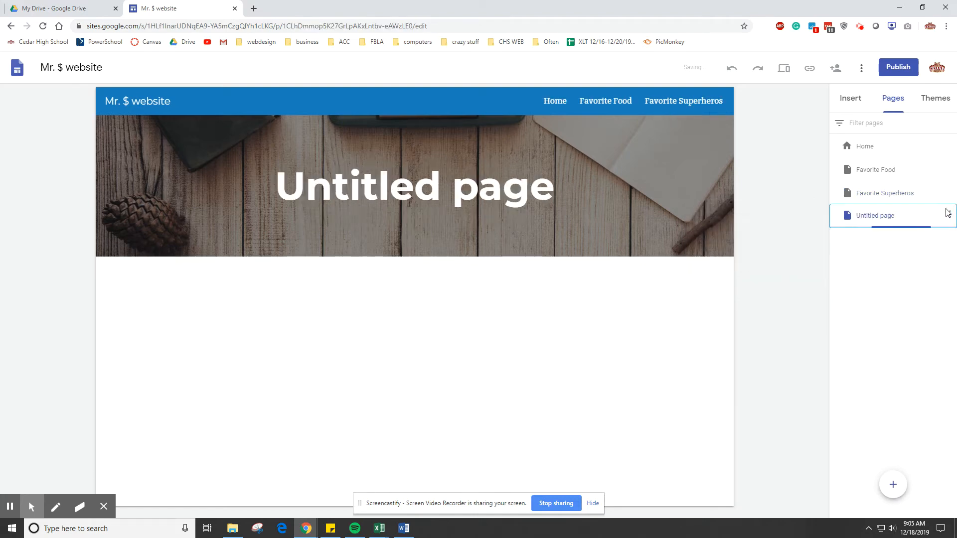
- Add a subpage named "favorite drinks" under the Favorite Food page
left_click(949, 195)
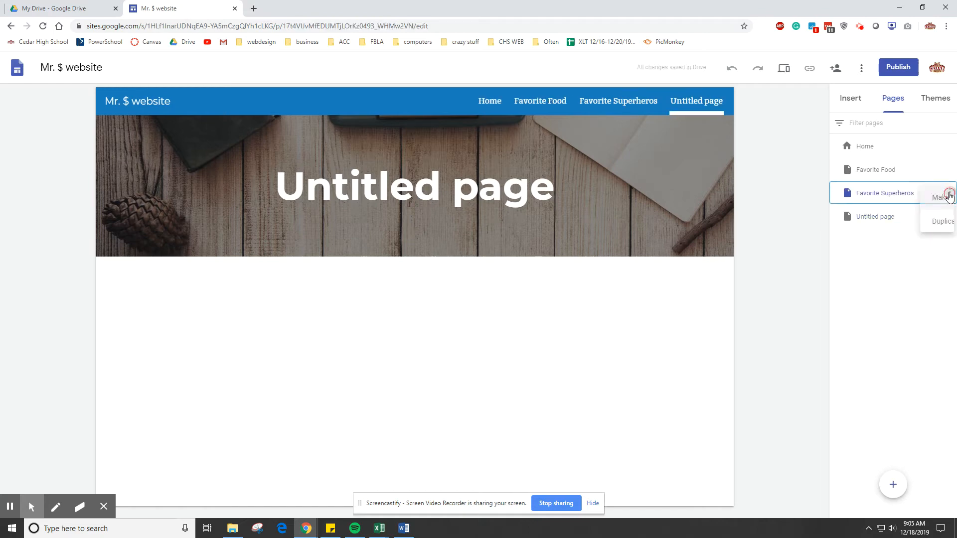
left_click(950, 172)
left_click(950, 170)
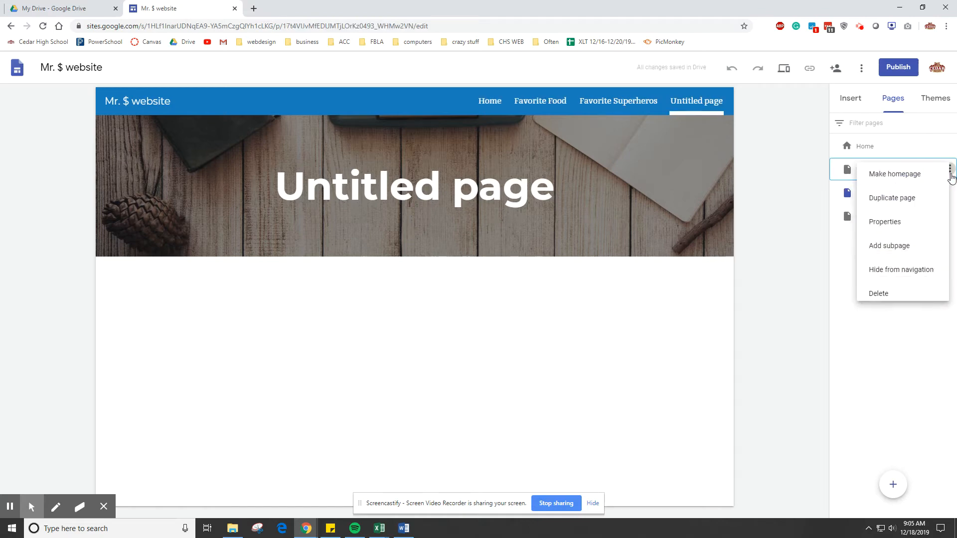
left_click(915, 248)
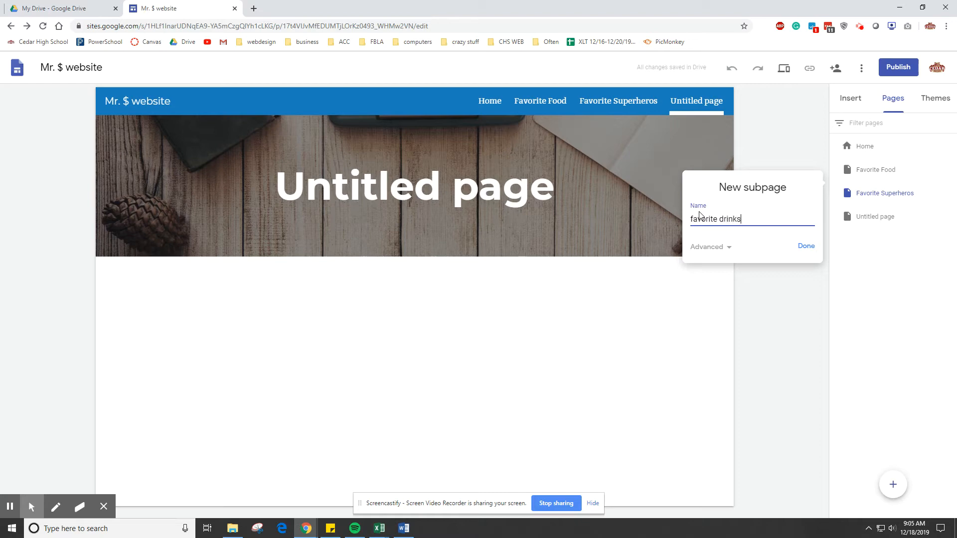
key("Return")
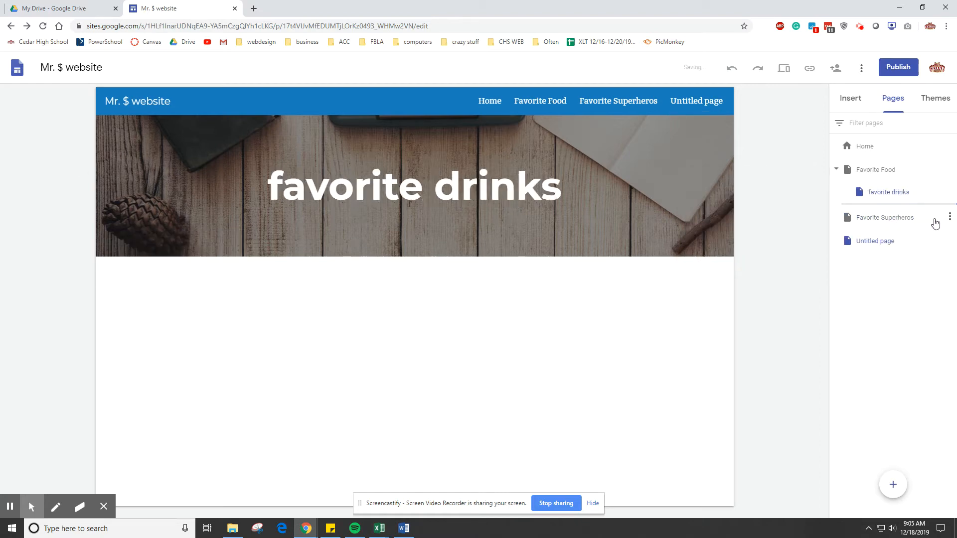
- Delete the untitled page from the site
left_click(949, 240)
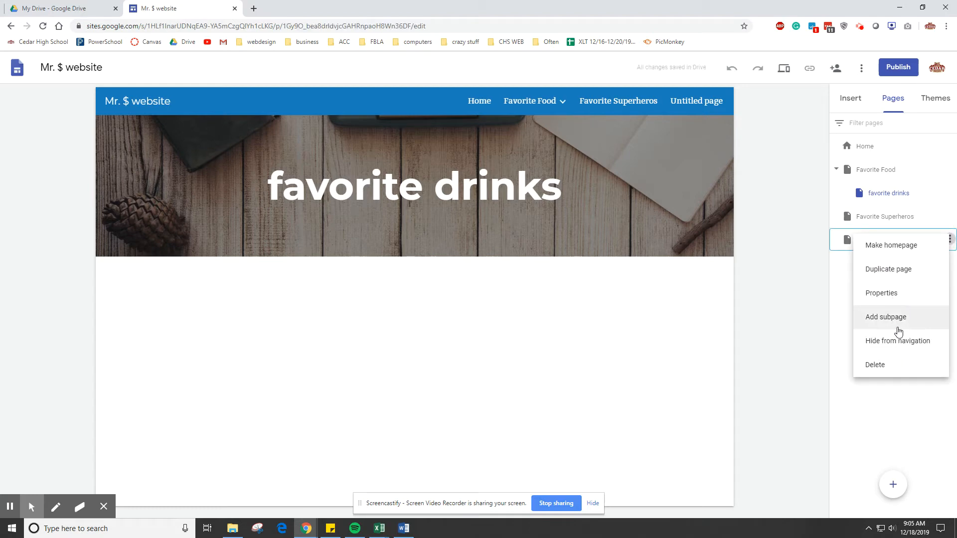
left_click(892, 373)
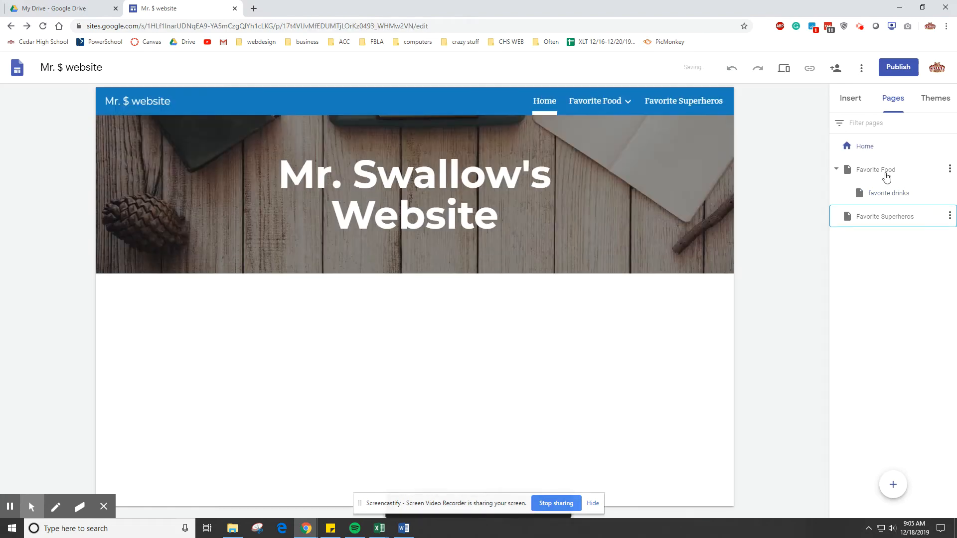
left_click(886, 278)
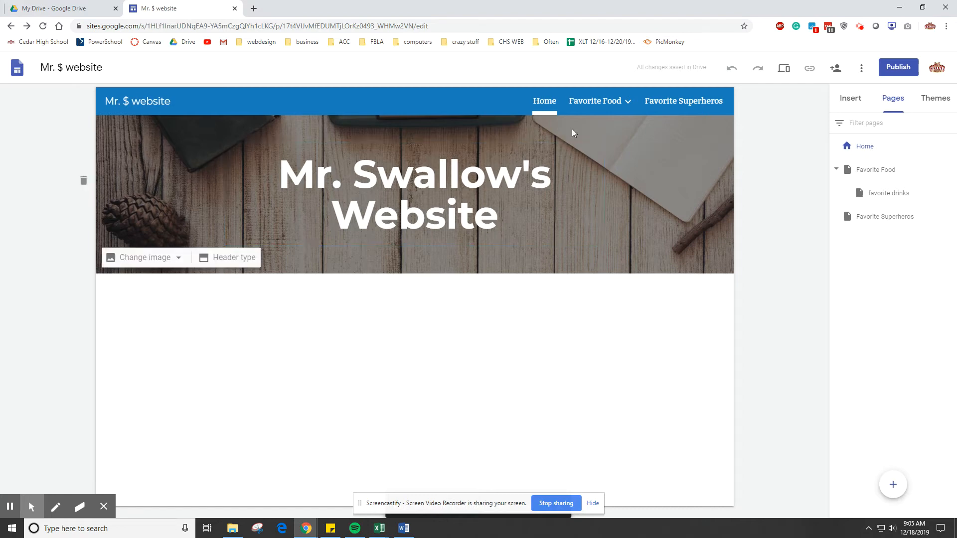
- Try the site's navigation links to the Favorite Superheros, Favorite Food and Home pages
left_click(681, 103)
left_click(601, 103)
left_click(546, 101)
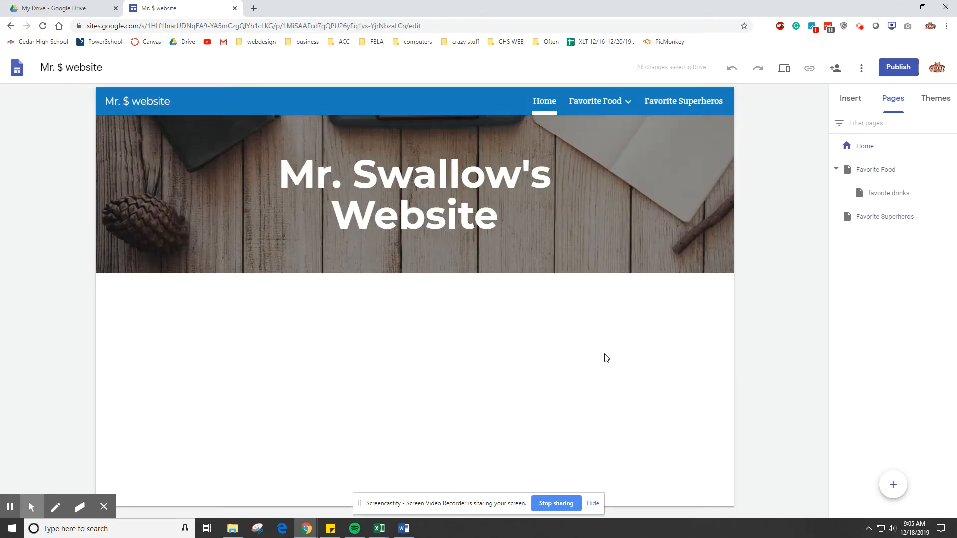
- Add a text box to the Favorite Superheros page, introducing the list of the teacher's favorite superheros by name
left_click(662, 105)
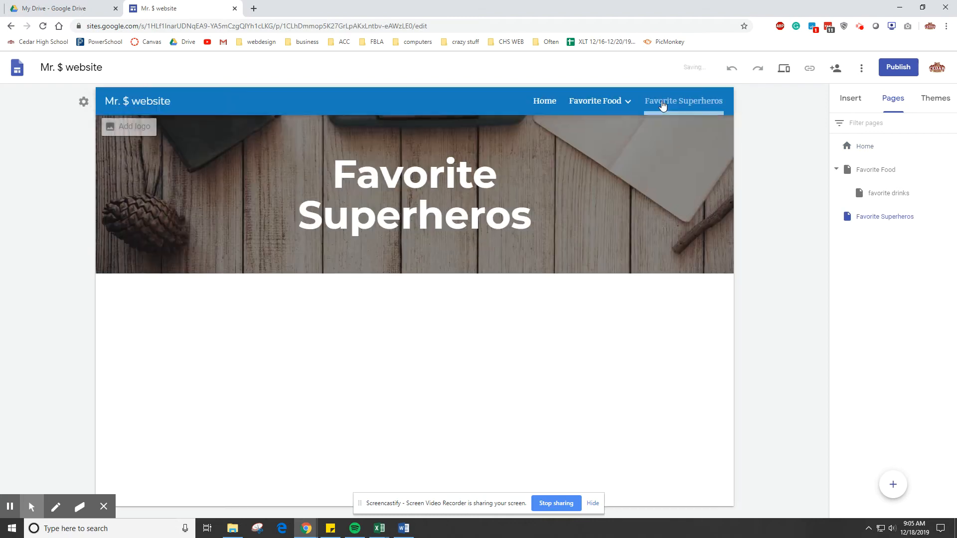
left_click(851, 105)
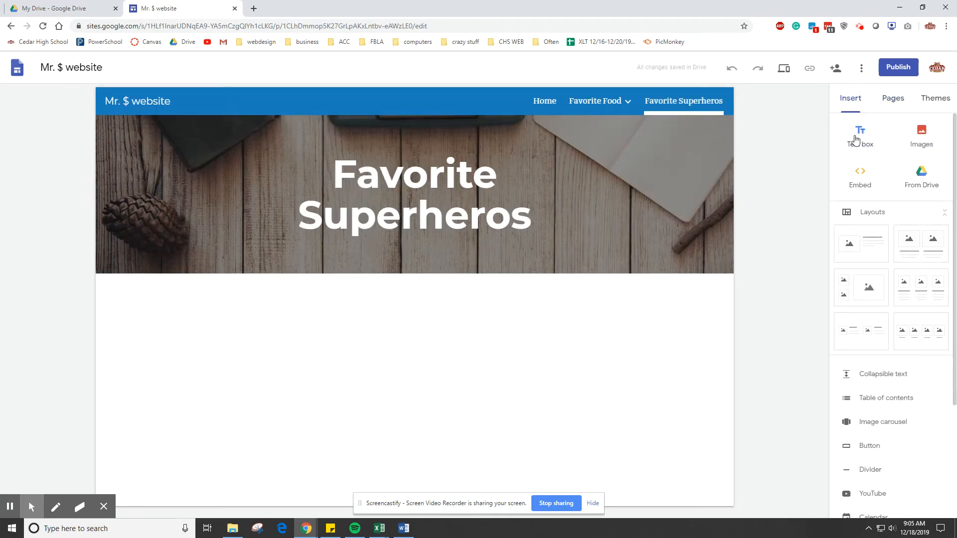
left_click(860, 144)
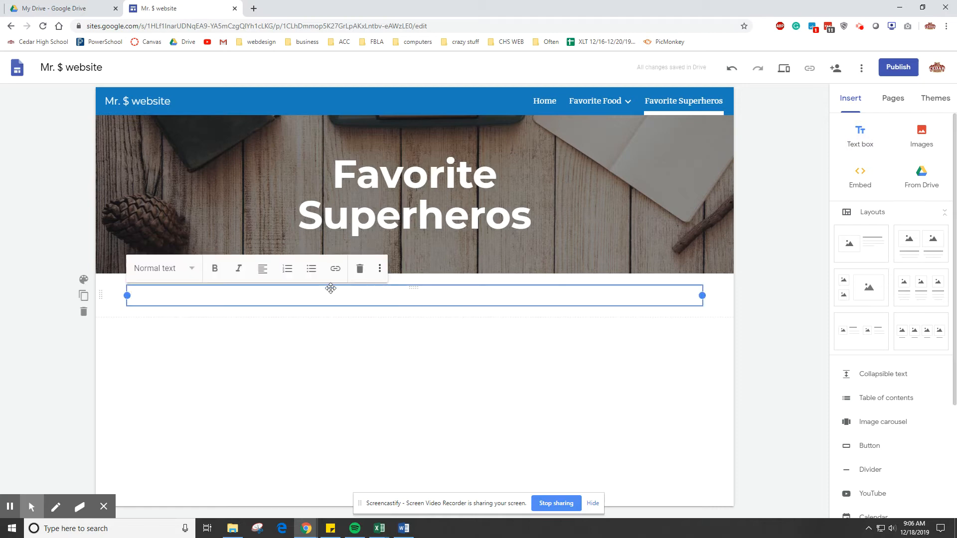
type("HEre is a list of Mr. Swallow's favorit")
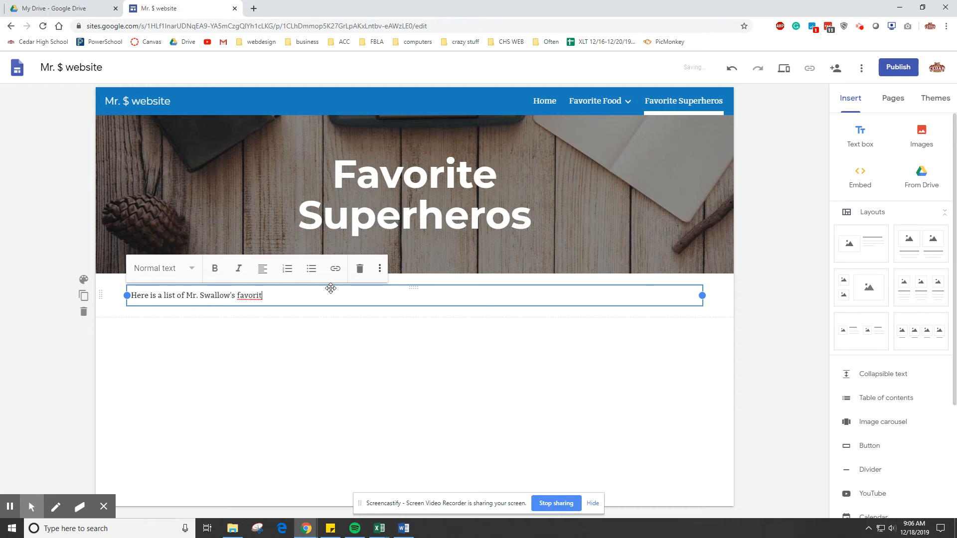
type("er")
left_click(427, 364)
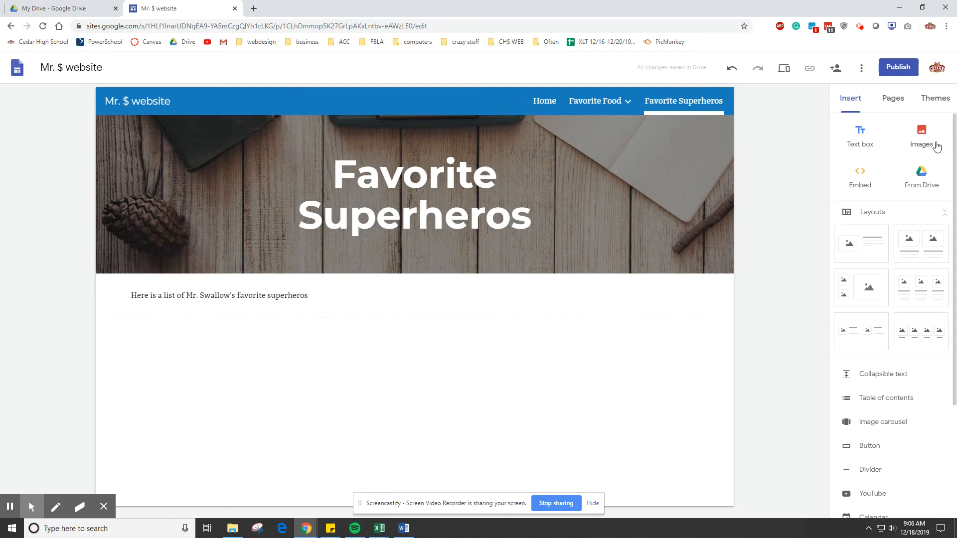
- Upload the "download" Superman logo, the "suerman" photo and the tumblr still together from the Pictures folder to the page
left_click(936, 145)
left_click(910, 169)
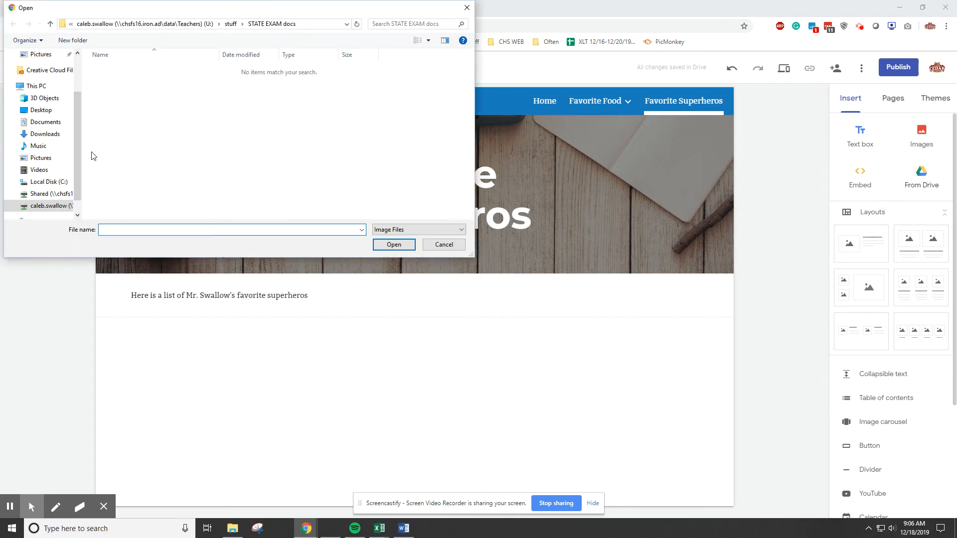
left_click(50, 158)
scroll(296, 185, "down", 1)
left_click(296, 185)
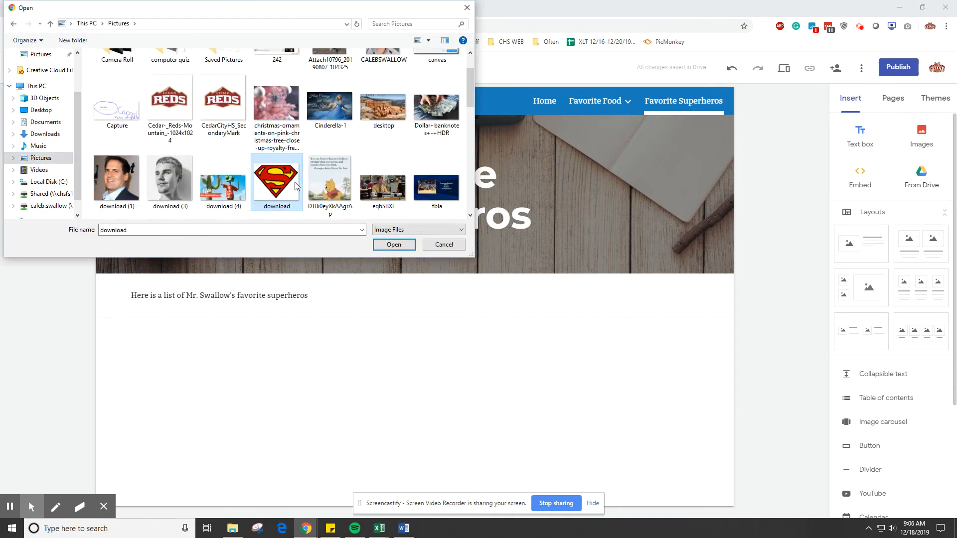
scroll(295, 185, "down", 3)
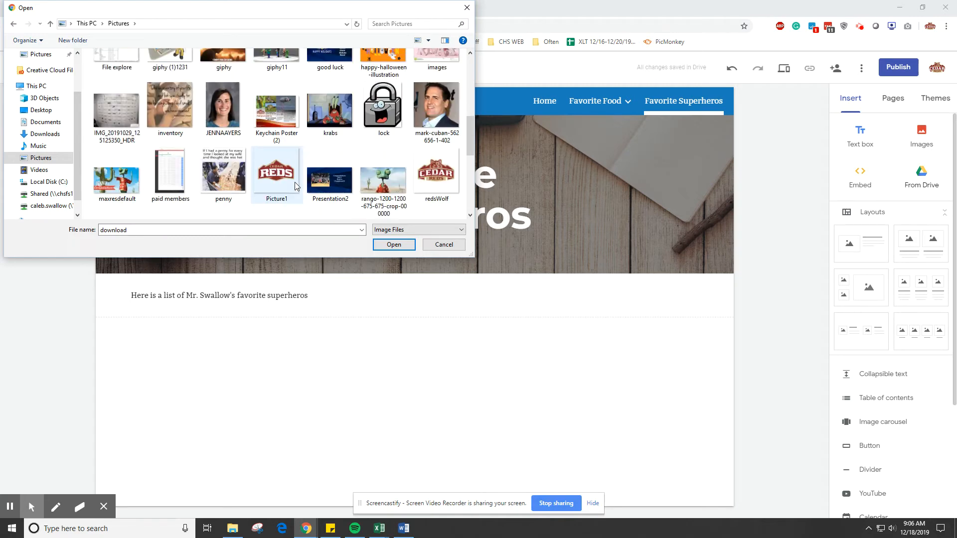
scroll(295, 186, "down", 2)
left_click(228, 129, "ctrl")
scroll(229, 134, "up", 4)
scroll(234, 149, "down", 5)
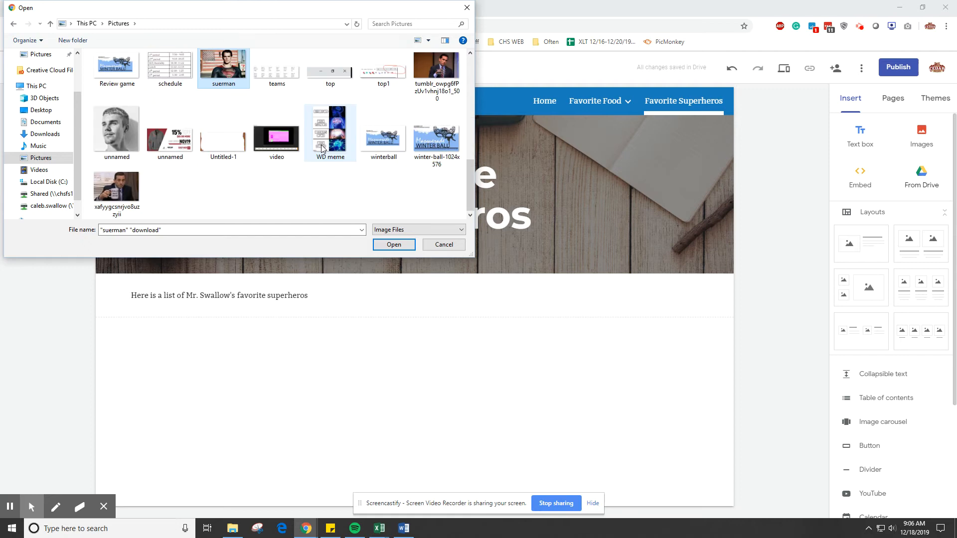
scroll(235, 164, "up", 2)
scroll(237, 164, "down", 1)
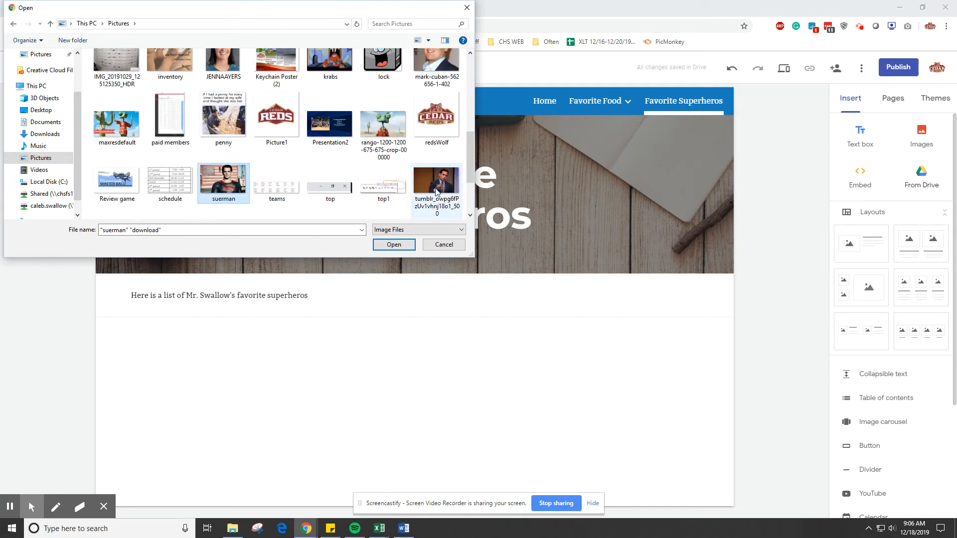
left_click(447, 181, "ctrl")
left_click(394, 244)
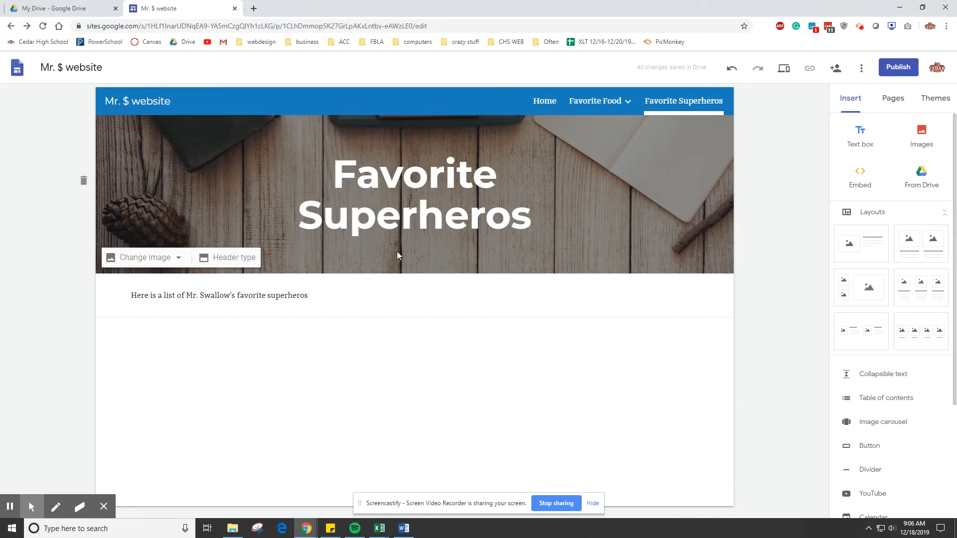
- Delete the uploaded "PowerPoint" still of the pointing man below the two Superman images
scroll(608, 302, "up", 1)
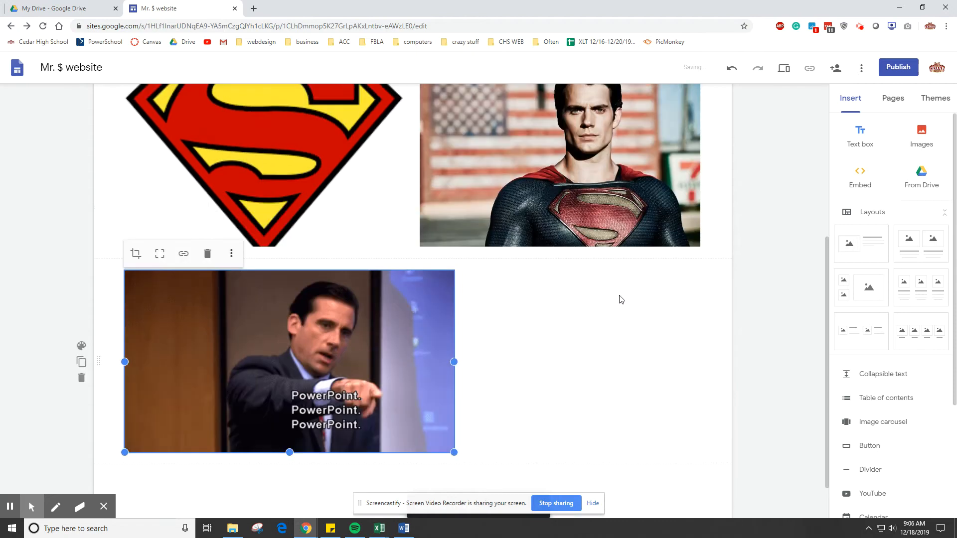
key("Delete")
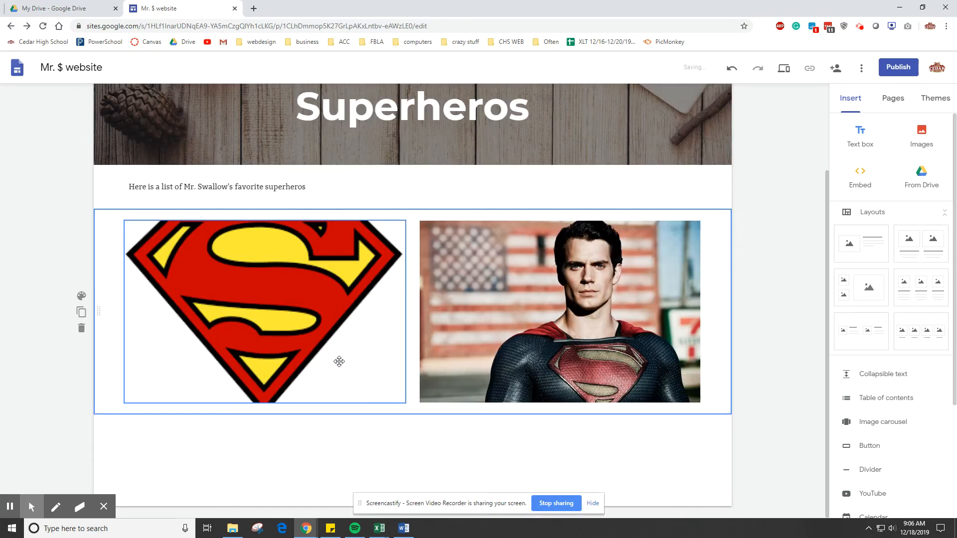
- Search Google images for "captain america" and insert the round shield picture with the white star on the page
left_click(935, 146)
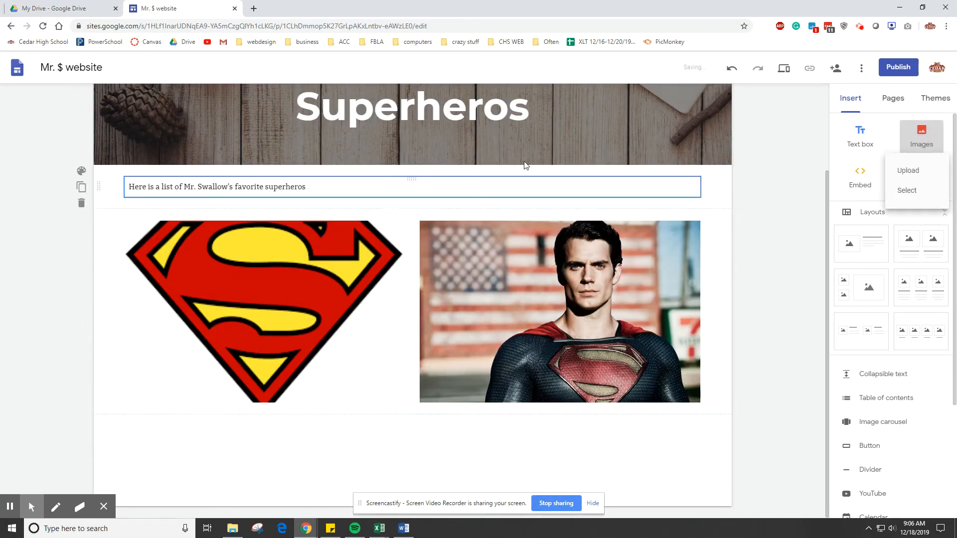
left_click(917, 194)
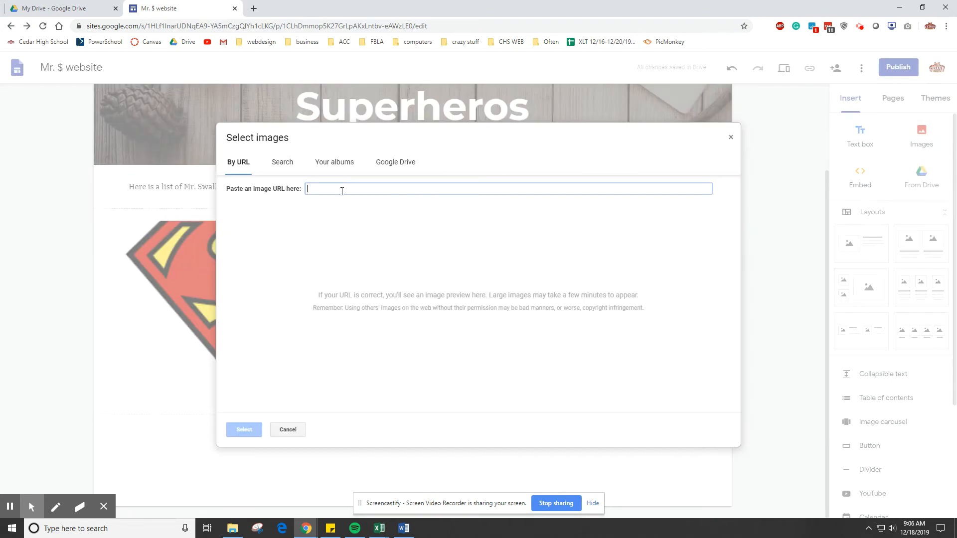
left_click(283, 162)
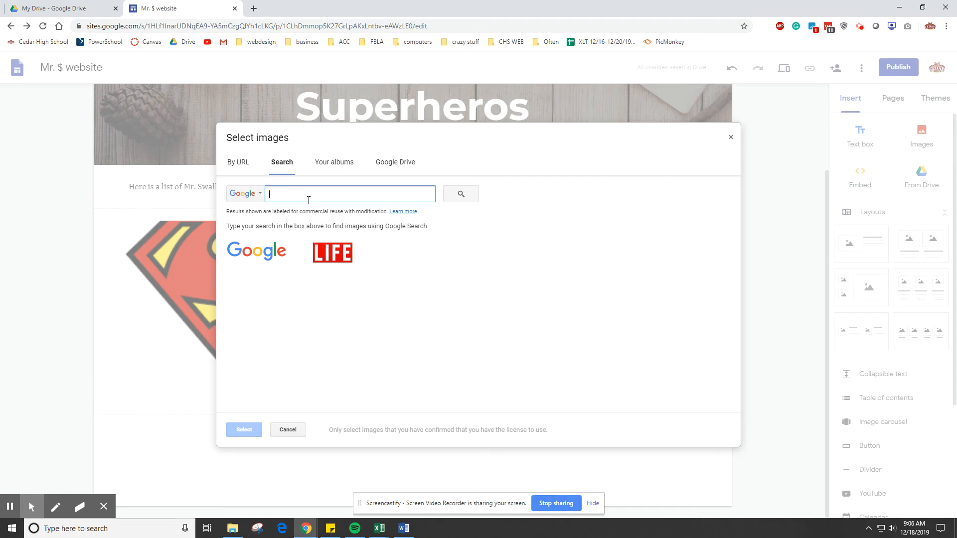
type("captai")
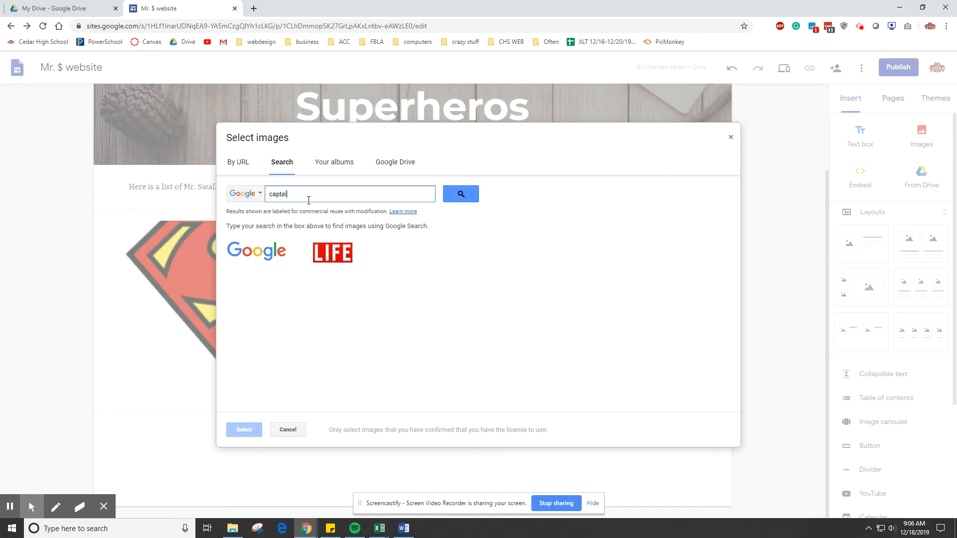
type("n america")
key("Return")
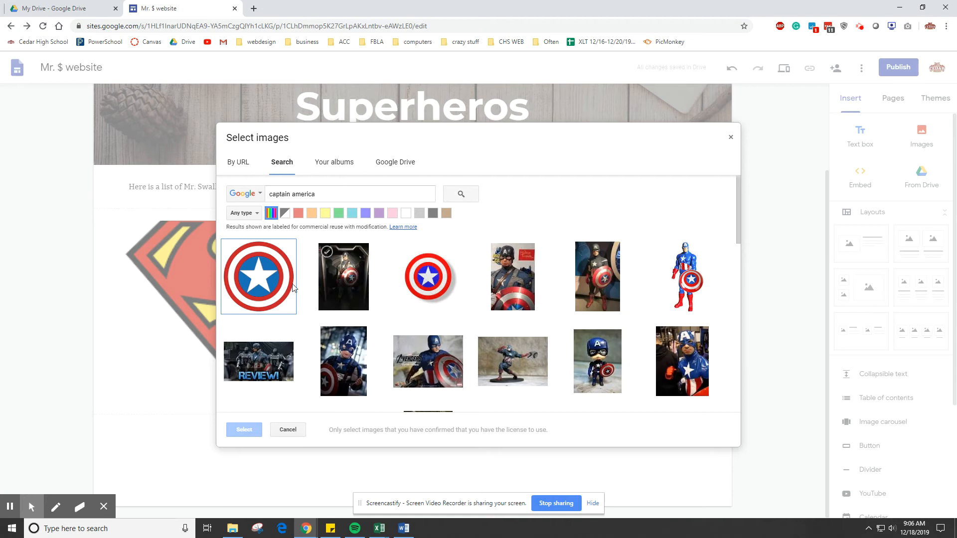
left_click(262, 284)
left_click(244, 430)
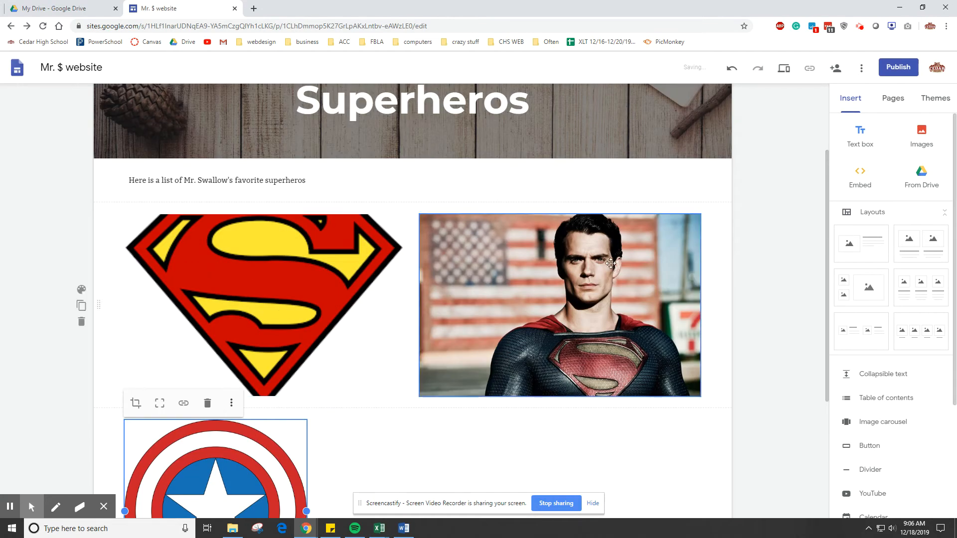
- Browse the files offered from Google Drive under My Drive, Shared with me and Recent without inserting any
left_click(913, 190)
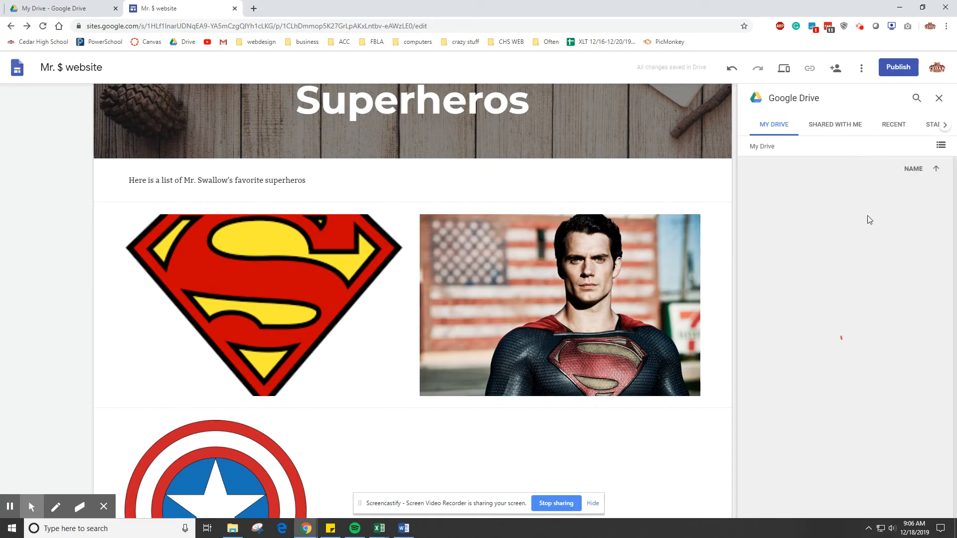
scroll(869, 303, "down", 10)
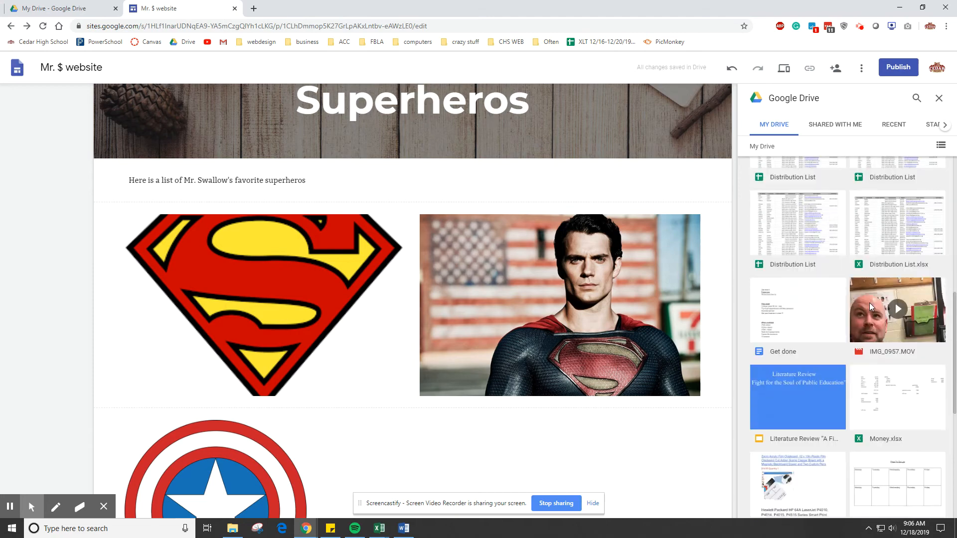
scroll(870, 306, "up", 10)
left_click(845, 126)
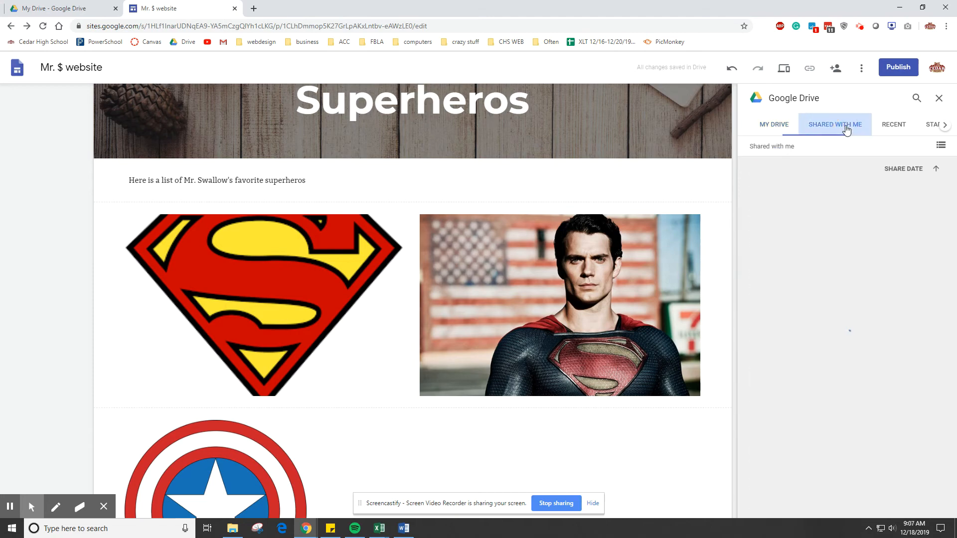
left_click(887, 127)
left_click(939, 98)
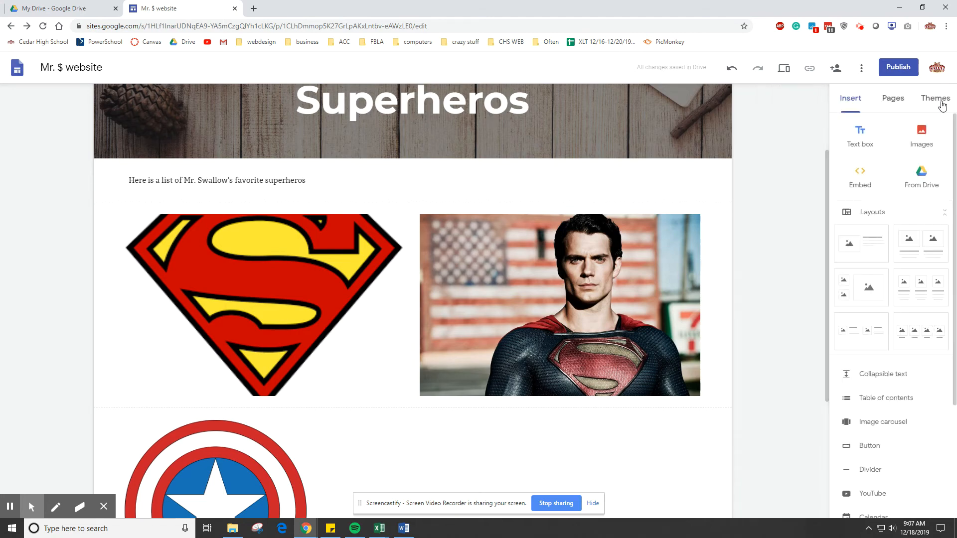
scroll(915, 223, "down", 3)
scroll(887, 199, "up", 3)
left_click(864, 186)
left_click(540, 335)
- Open the Cedar High School website in a new browser tab and copy its web address
left_click(253, 8)
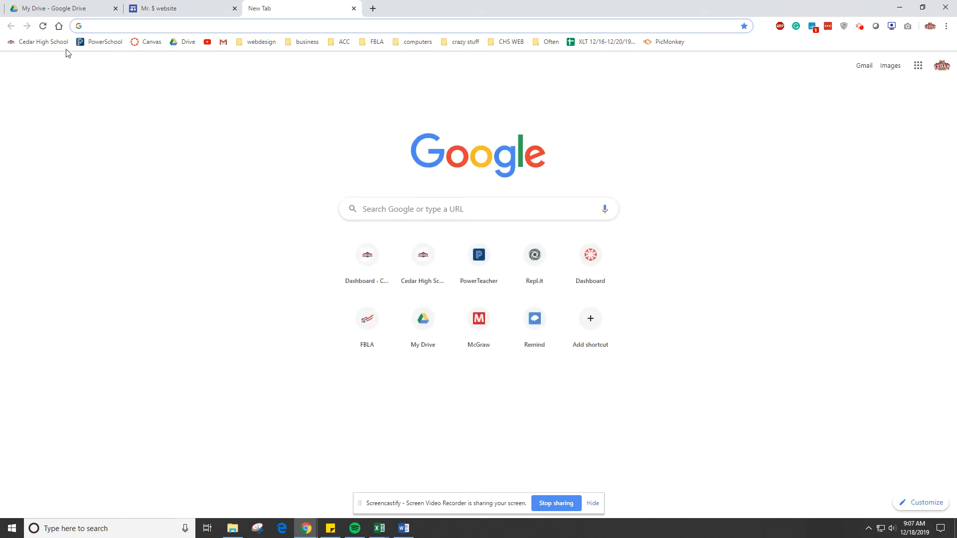
left_click(40, 42)
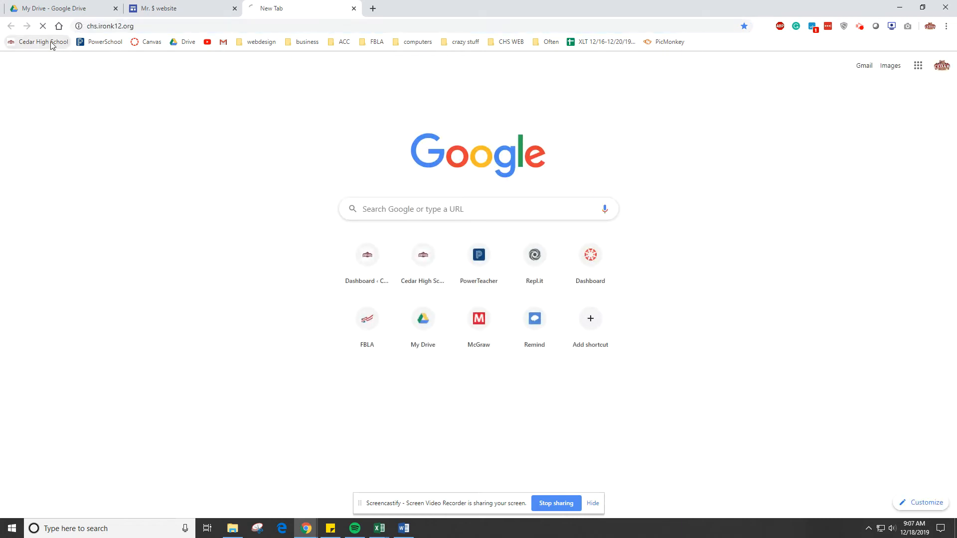
left_click(148, 27)
key("End")
left_click(144, 28)
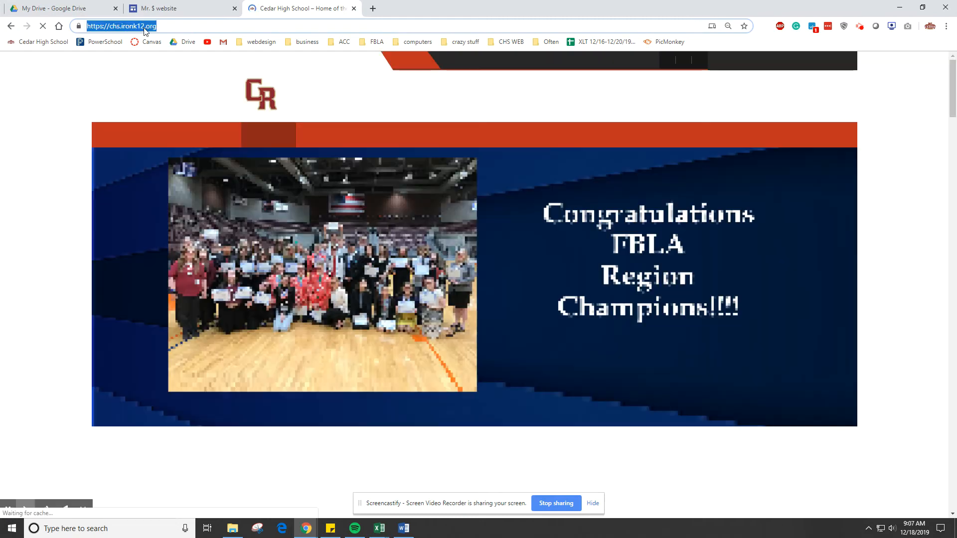
right_click(144, 29)
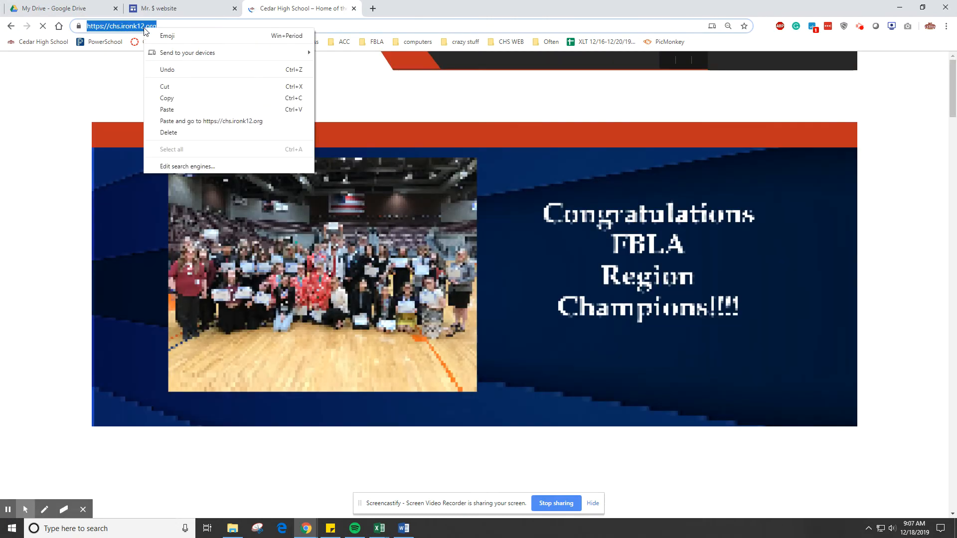
left_click(180, 93)
left_click(65, 8)
left_click(162, 6)
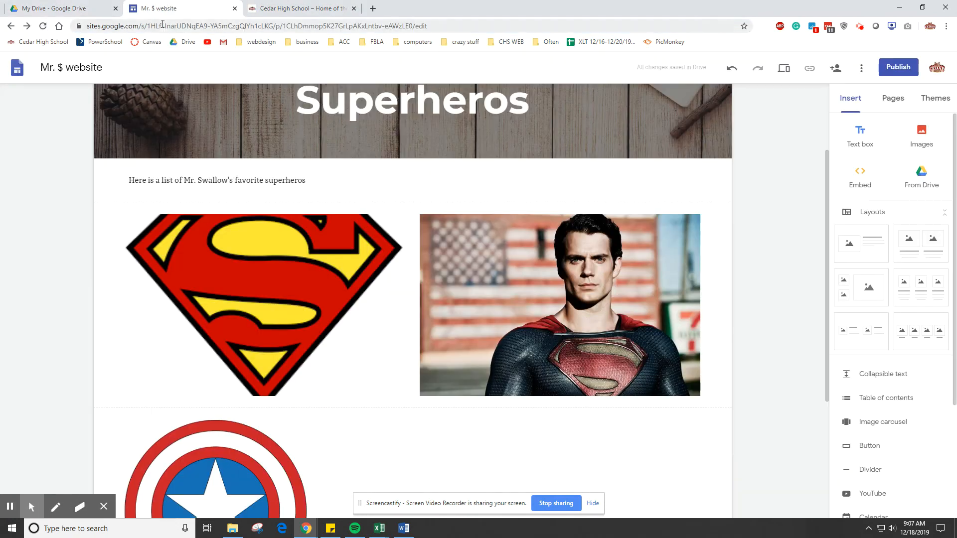
left_click(858, 179)
key("ctrl+v")
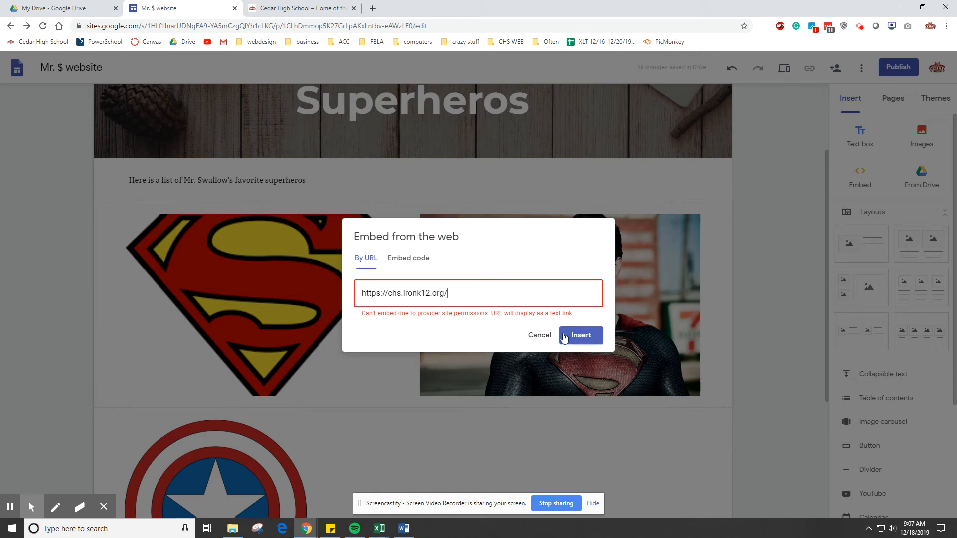
left_click(581, 335)
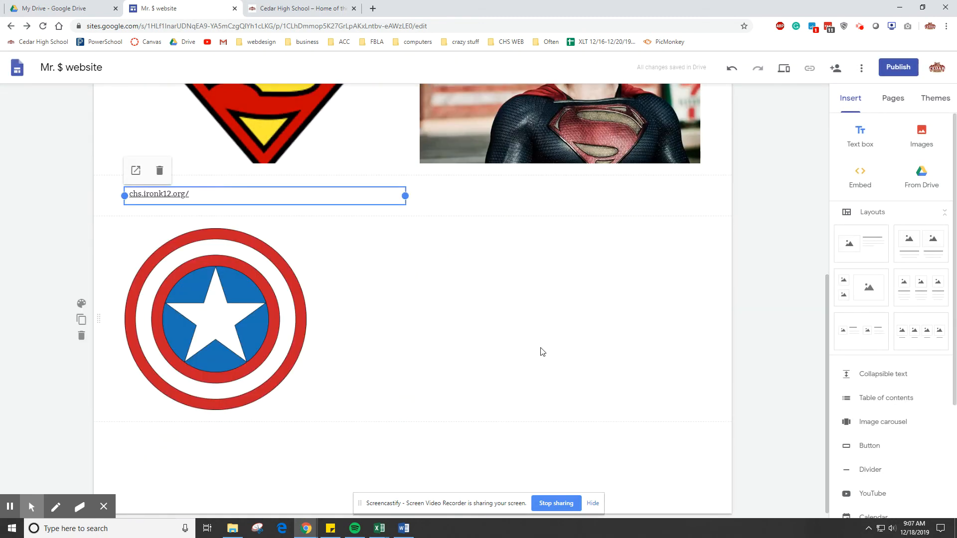
left_click(169, 193)
left_click(534, 271)
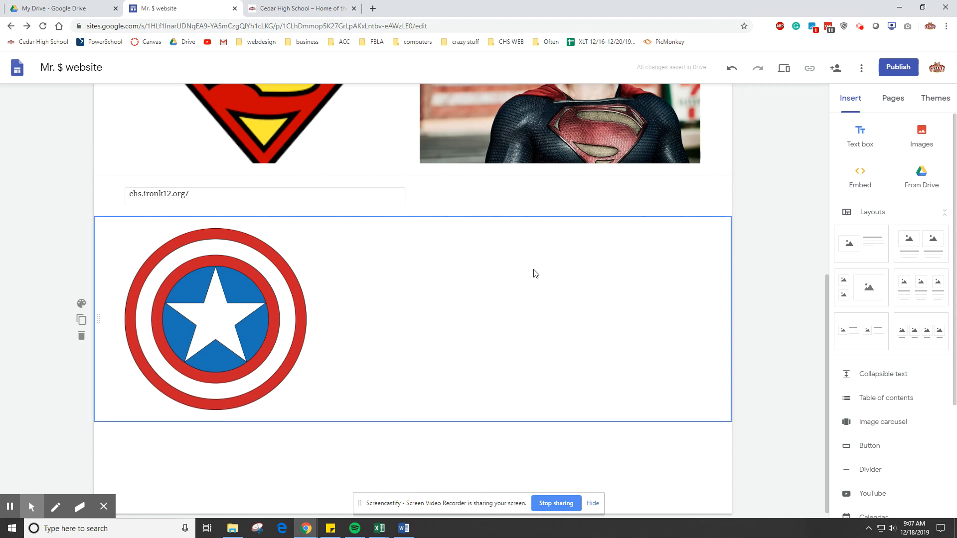
scroll(533, 273, "up", 6)
scroll(916, 342, "down", 3)
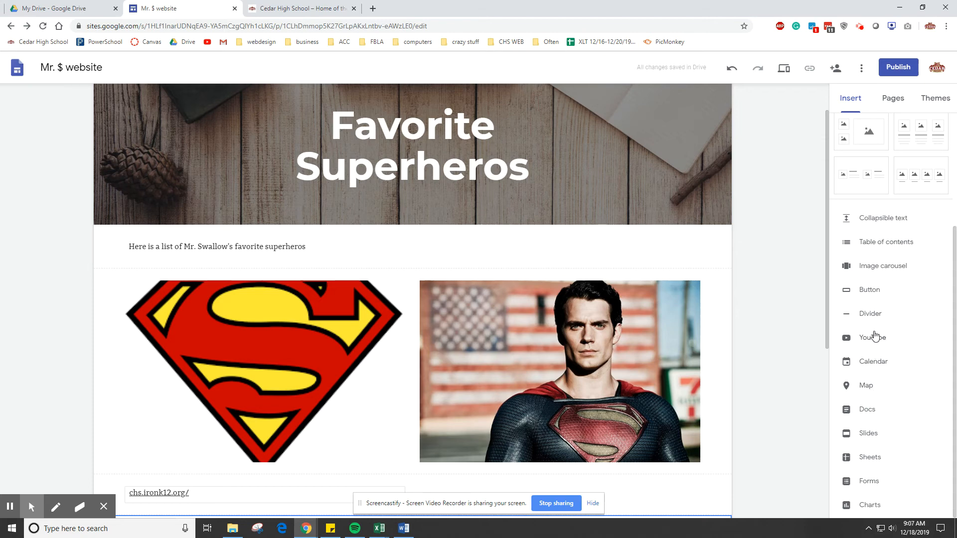
scroll(903, 305, "up", 3)
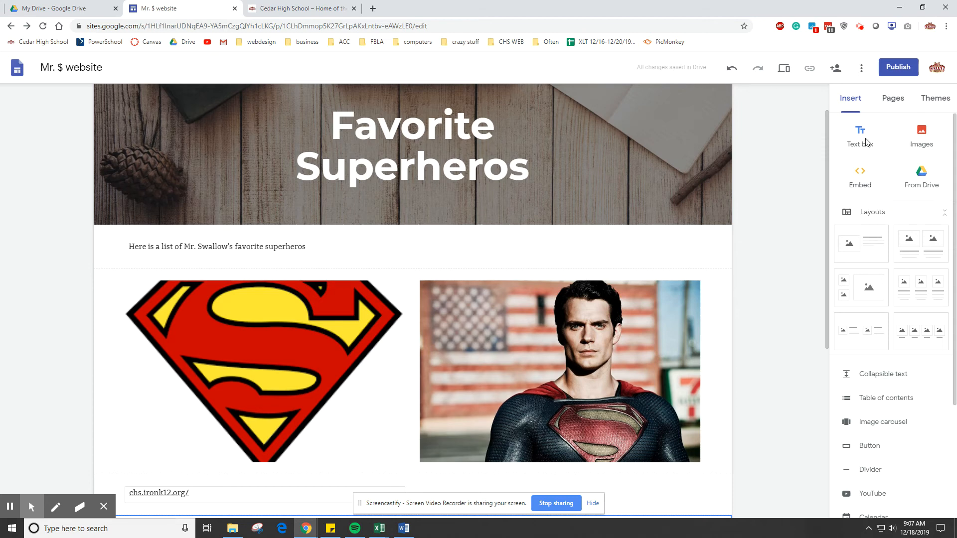
- Look through the site's page list, opening Favorite Food, its favorite drinks subpage and the Home page
left_click(902, 101)
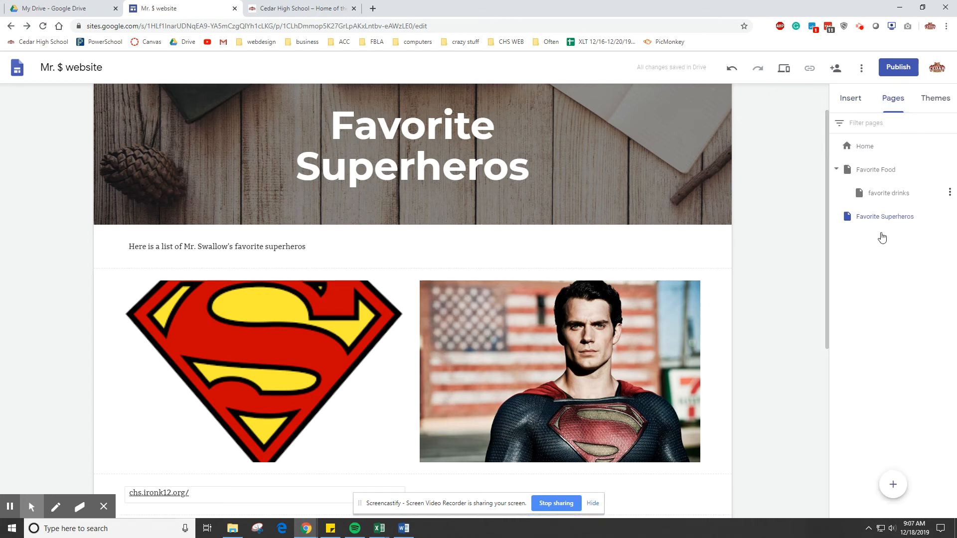
left_click(877, 171)
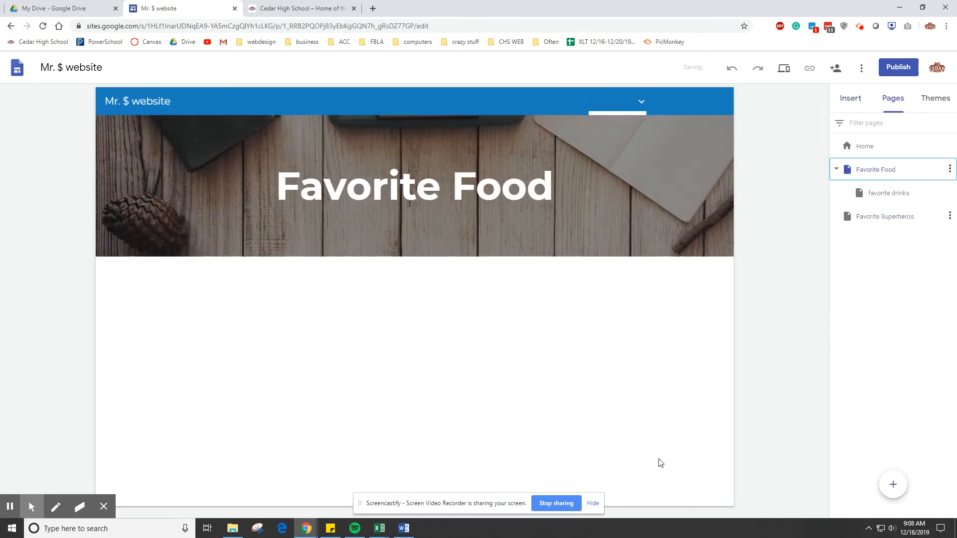
left_click(890, 192)
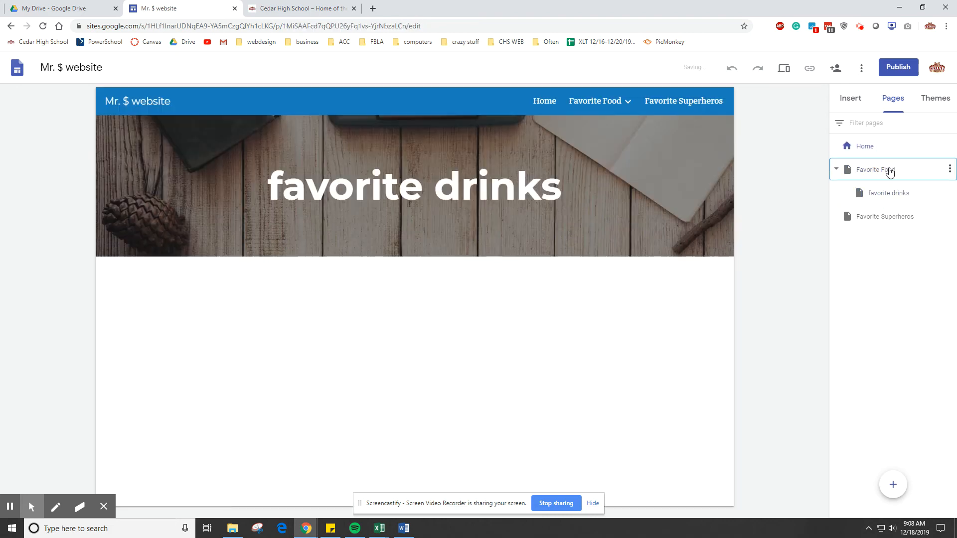
left_click(890, 171)
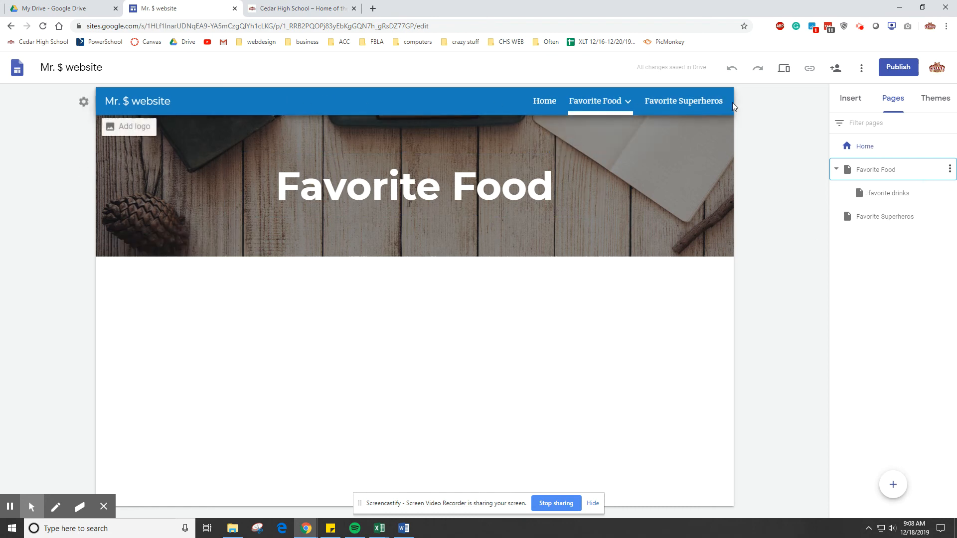
- Preview the site and visit the favorite drinks, Favorite Food and Favorite Superheros pages through its navigation
left_click(784, 72)
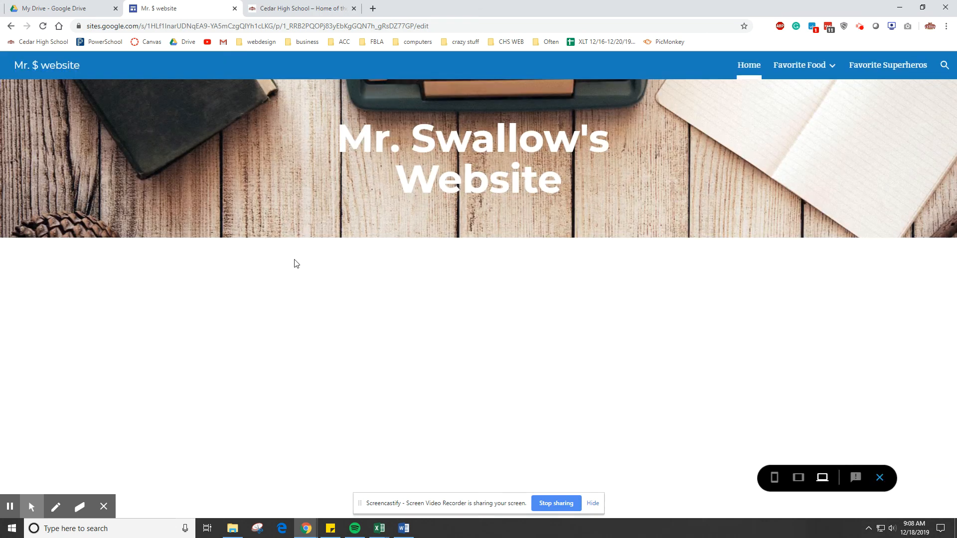
mouse_move(802, 66)
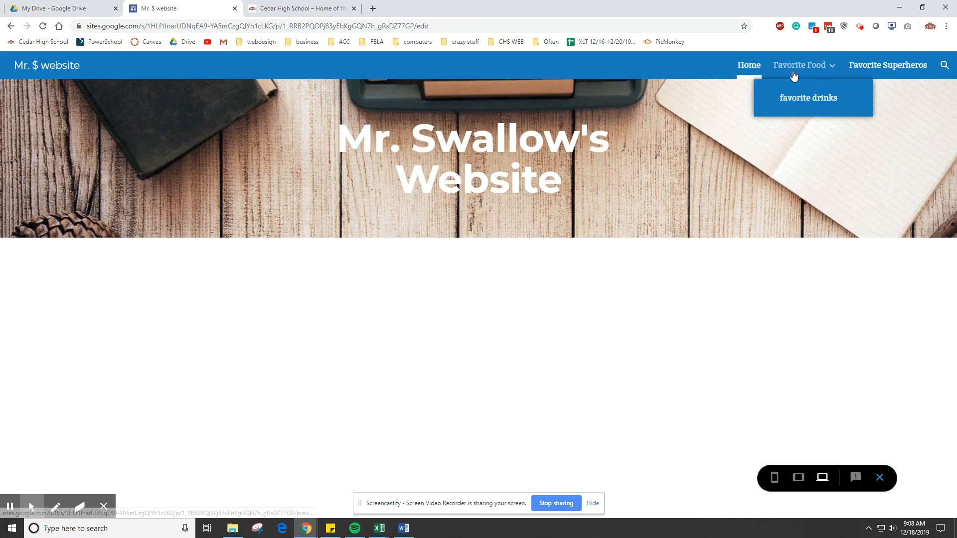
left_click(820, 102)
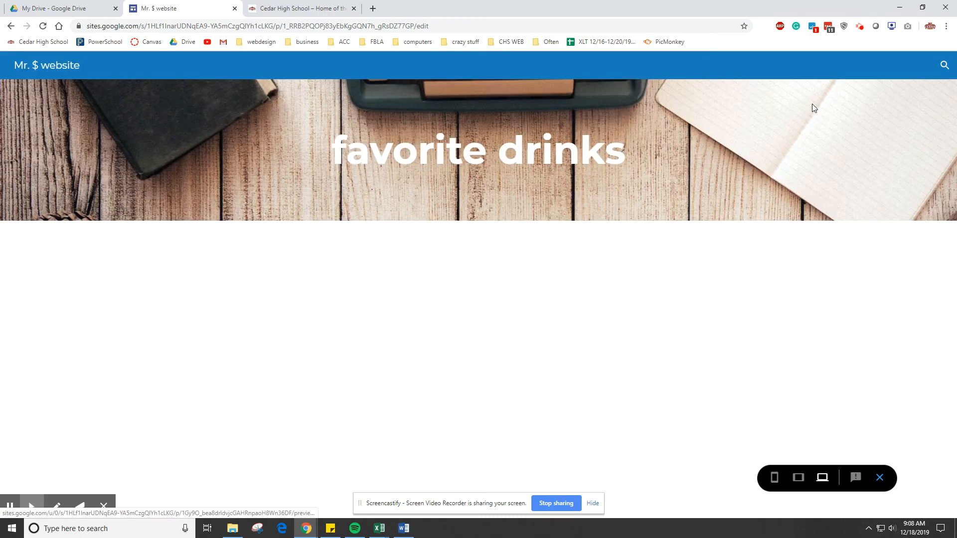
mouse_move(798, 70)
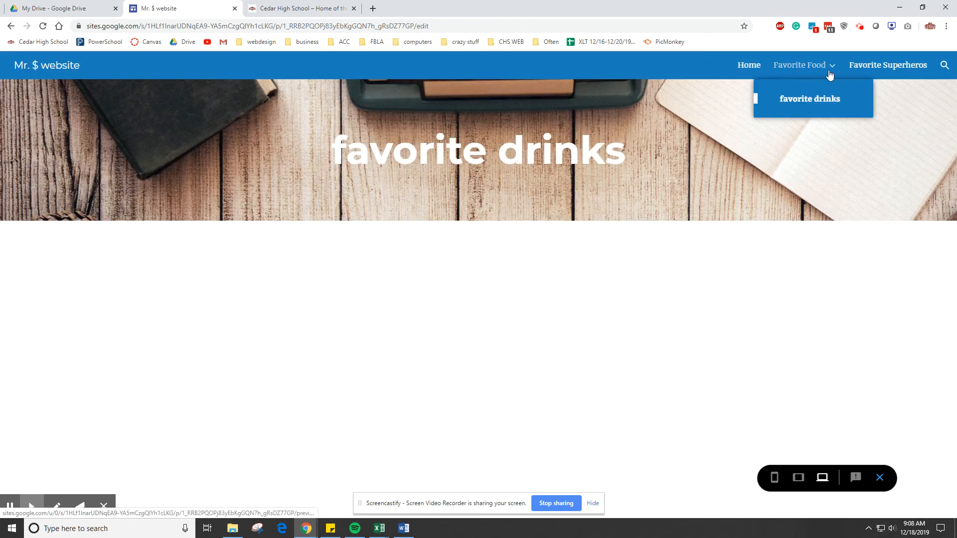
left_click(859, 65)
left_click(886, 65)
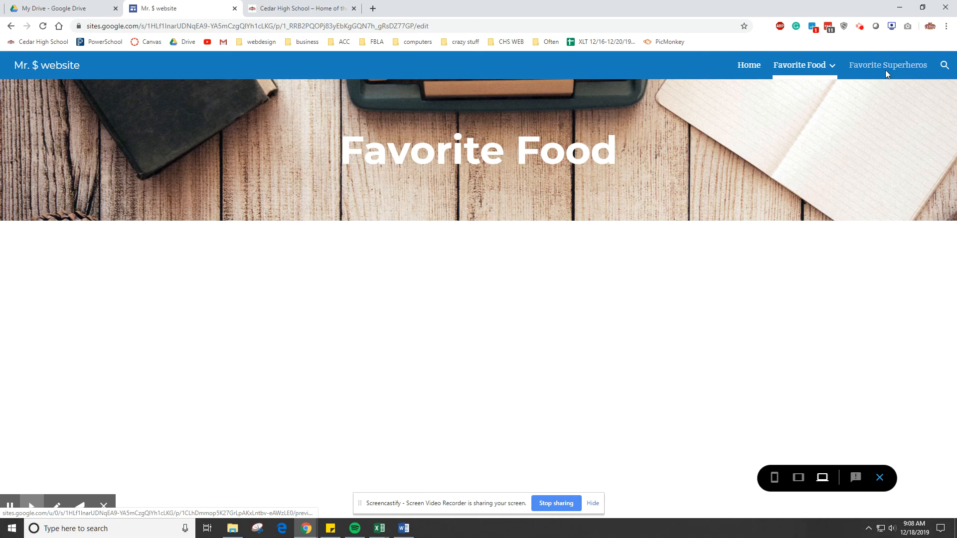
- Test the chs.ironk12.org link below the Superman images in the preview, return to the site and leave the preview
scroll(507, 285, "down", 4)
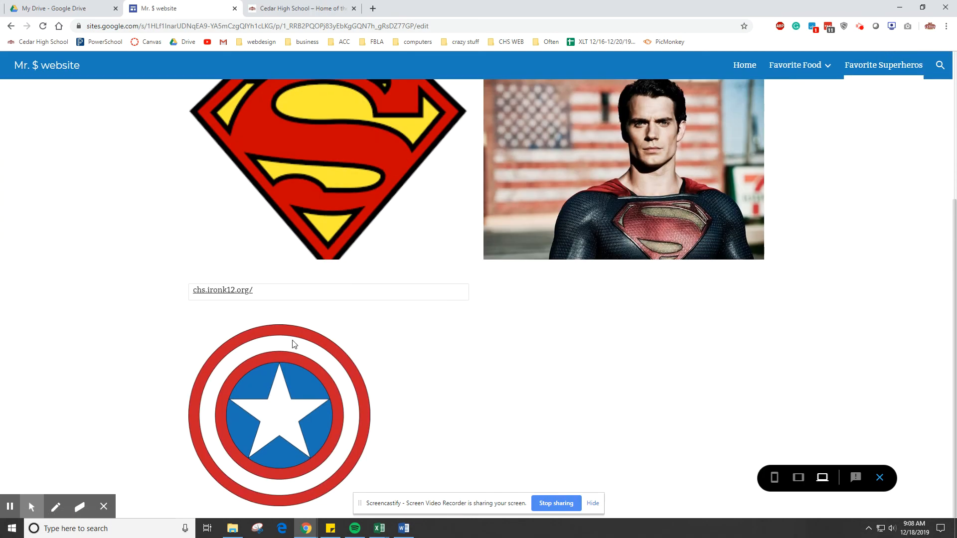
left_click(231, 293)
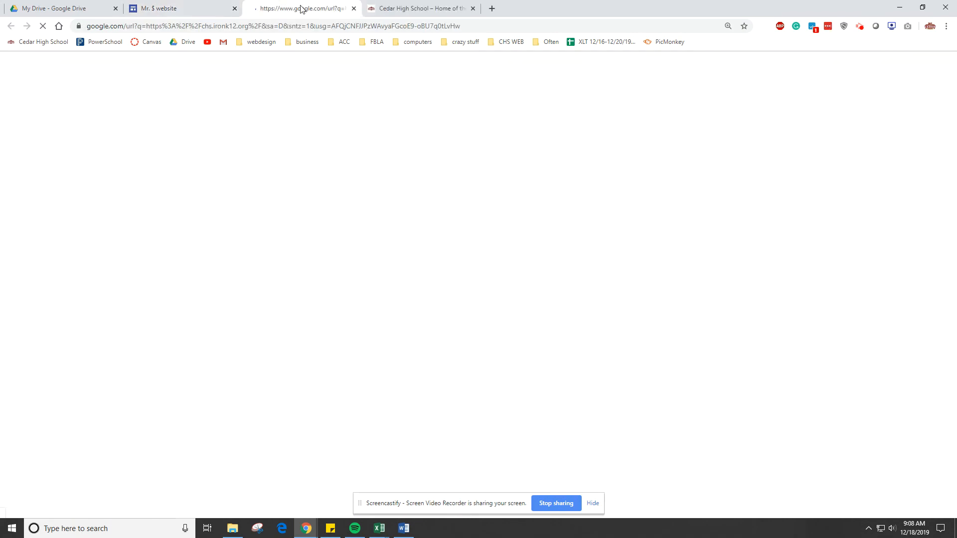
left_click(194, 5)
scroll(438, 209, "up", 4)
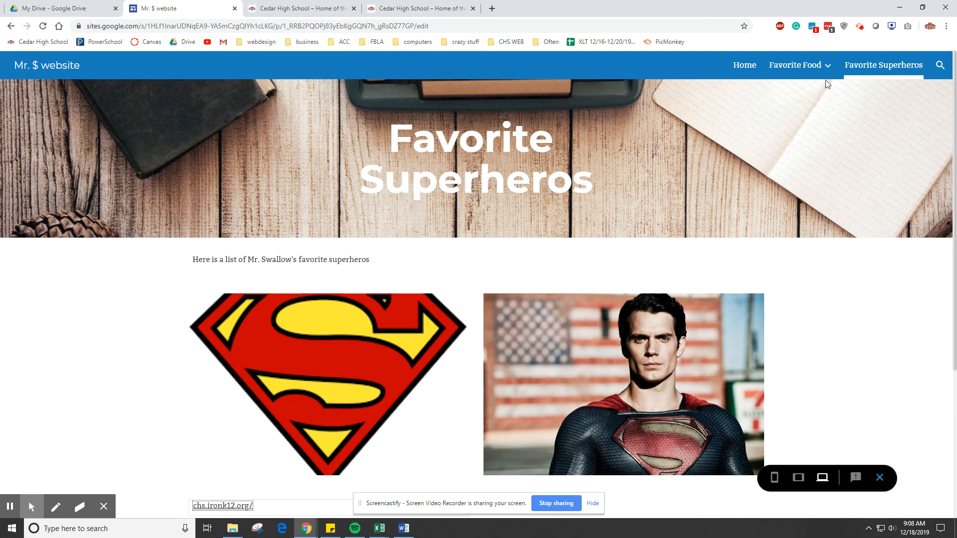
left_click(880, 479)
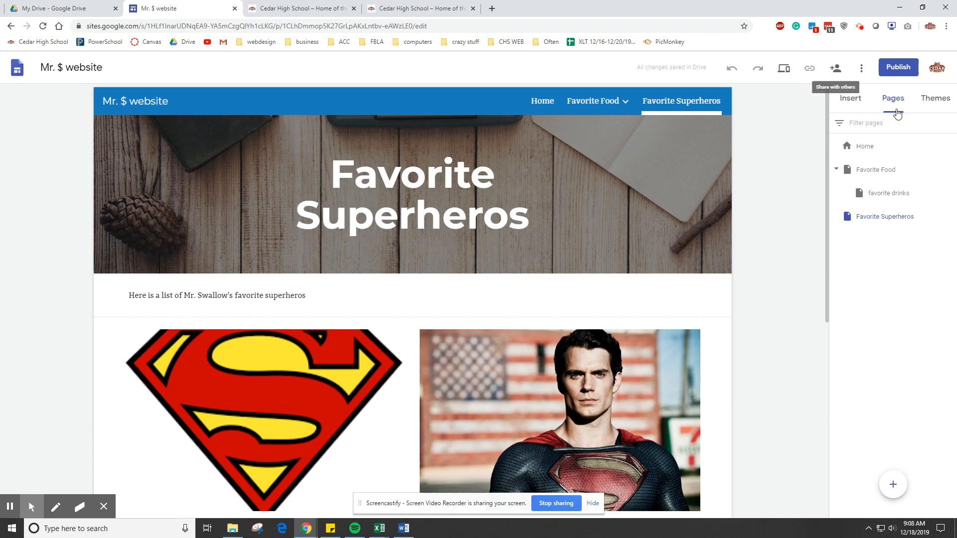
- Start publishing the site and enter "whateveryouwant" as its web address
left_click(898, 75)
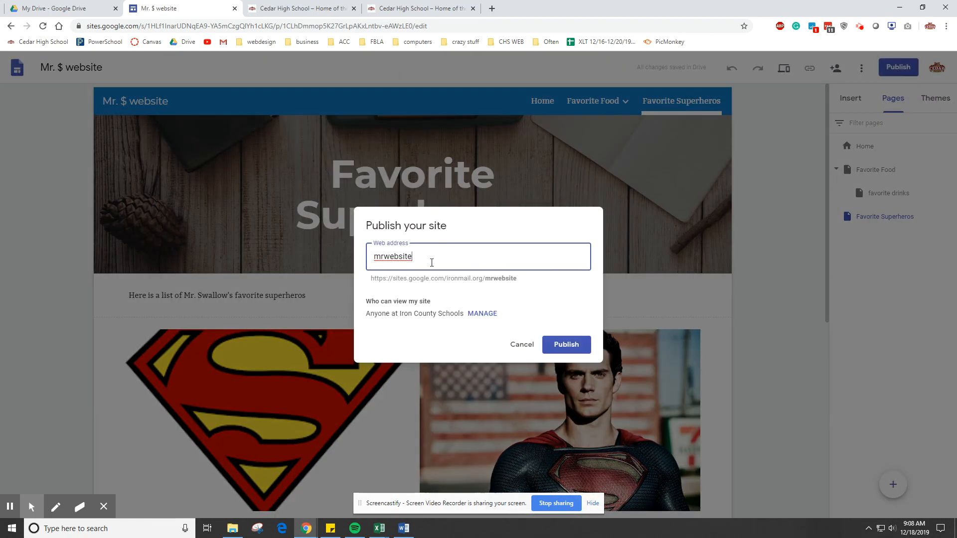
left_click_drag(431, 263, 349, 256)
key("BackSpace")
type("wa")
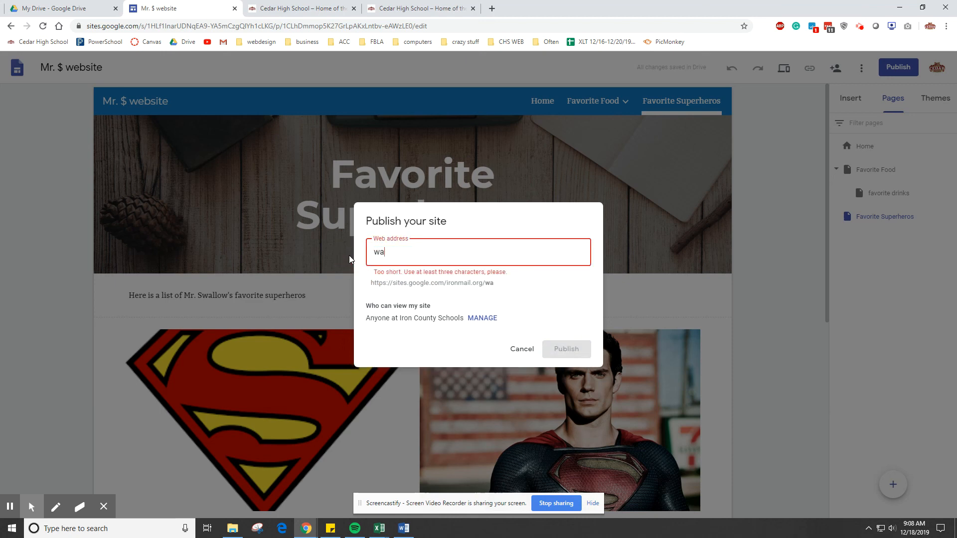
key("BackSpace")
type("hateveryouwant")
- Replace the web address with "namedba" and publish the site
key("BackSpace")
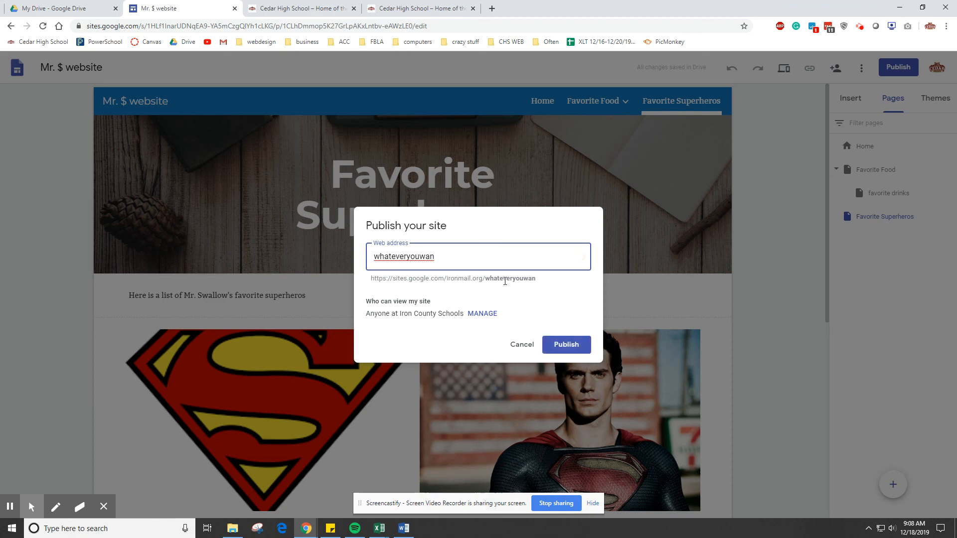
key("BackSpace")
key("BackSpace")
key("BackSpace")
key("BackSpace")
key("BackSpace")
key("BackSpace")
key("BackSpace")
key("BackSpace")
key("BackSpace")
key("BackSpace")
key("BackSpace")
key("BackSpace")
key("BackSpace")
key("BackSpace")
type("nam")
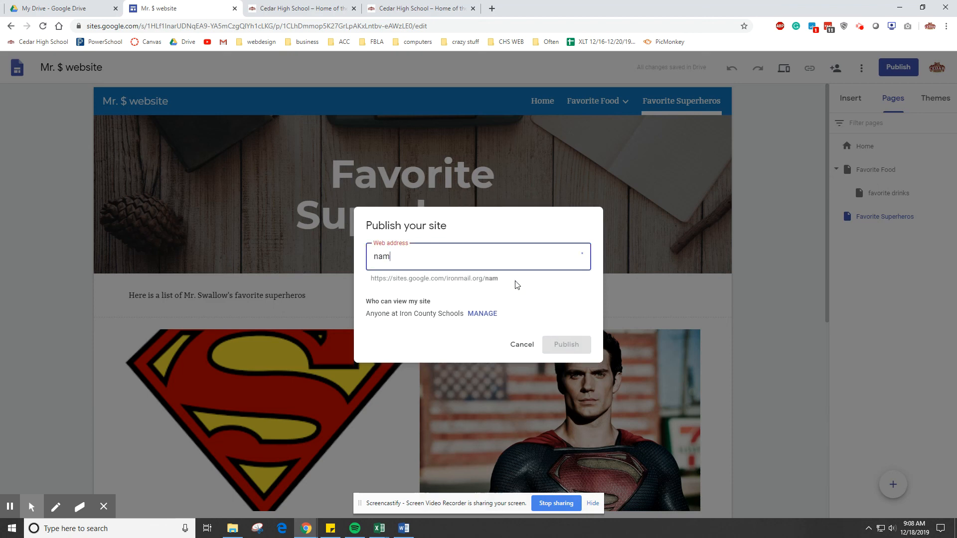
type("edba")
left_click(557, 345)
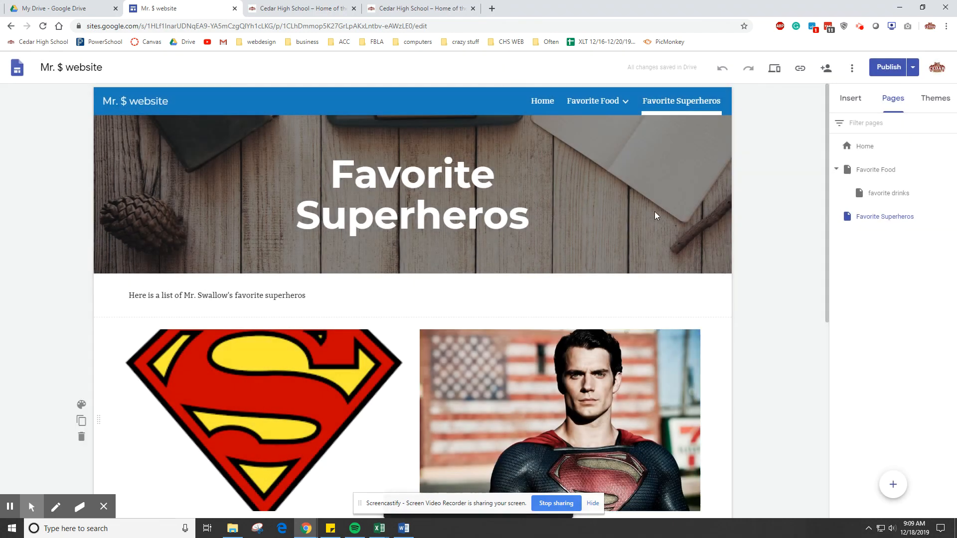
- Copy the link of the published site
left_click(800, 70)
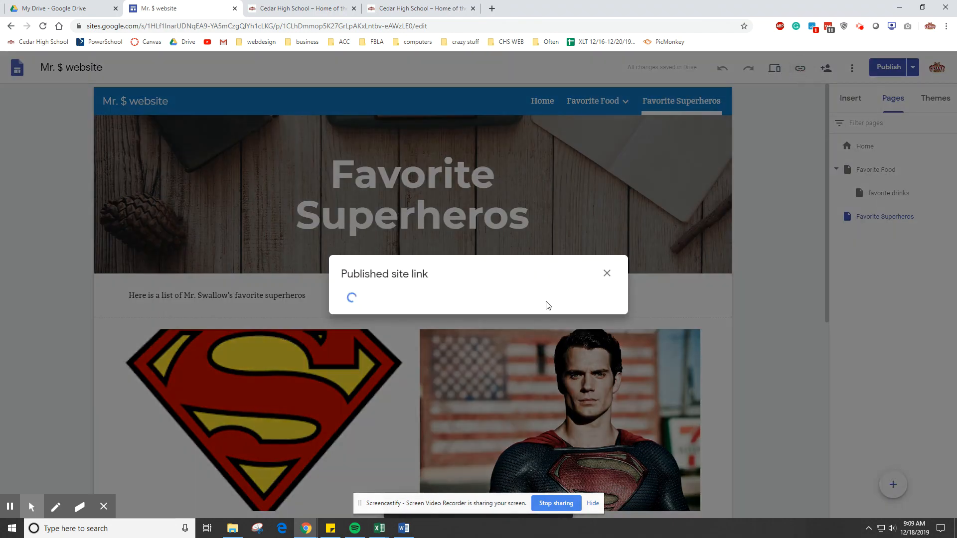
left_click(600, 299)
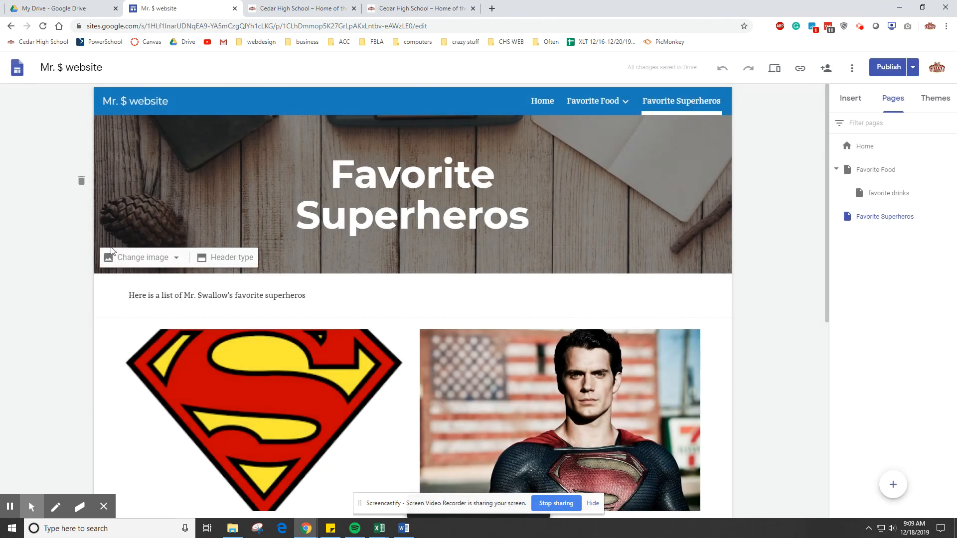